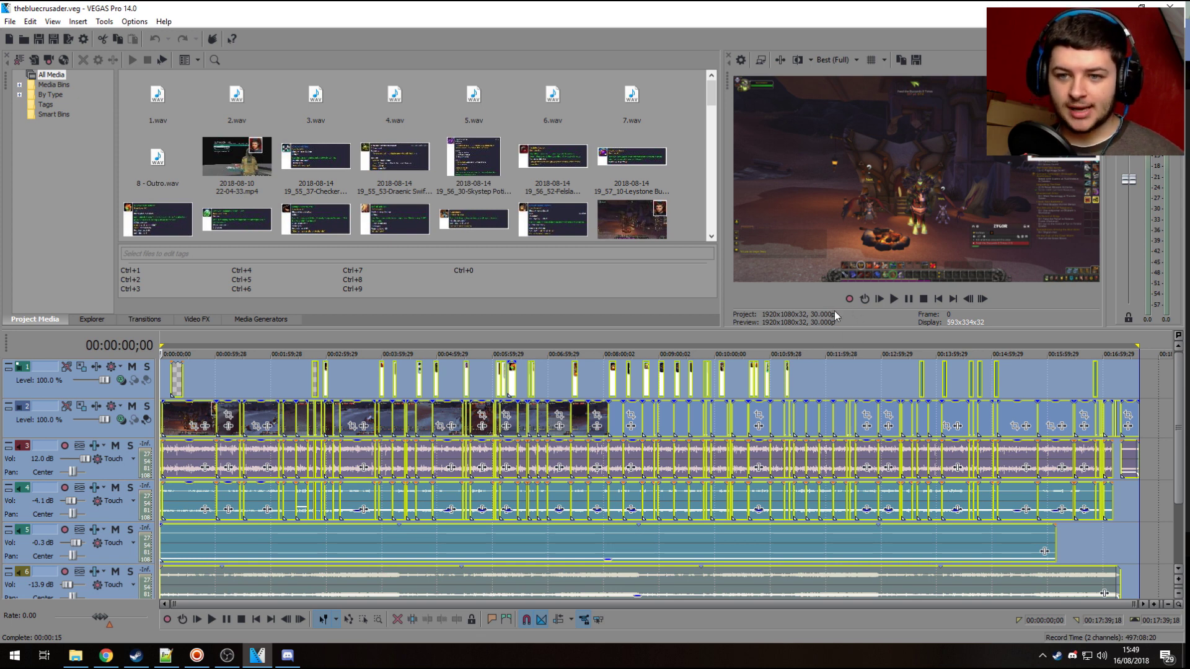
Open Render As from the File menu to export the project as thebluecrusader.mp4.
left_click(9, 21)
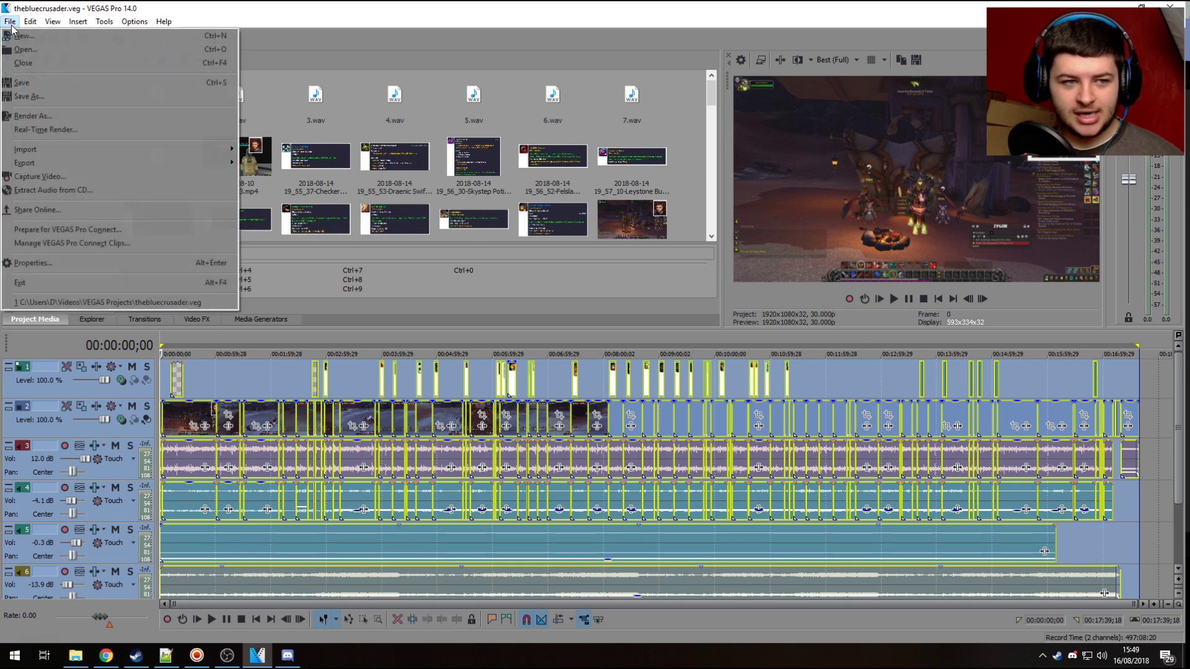
left_click(54, 116)
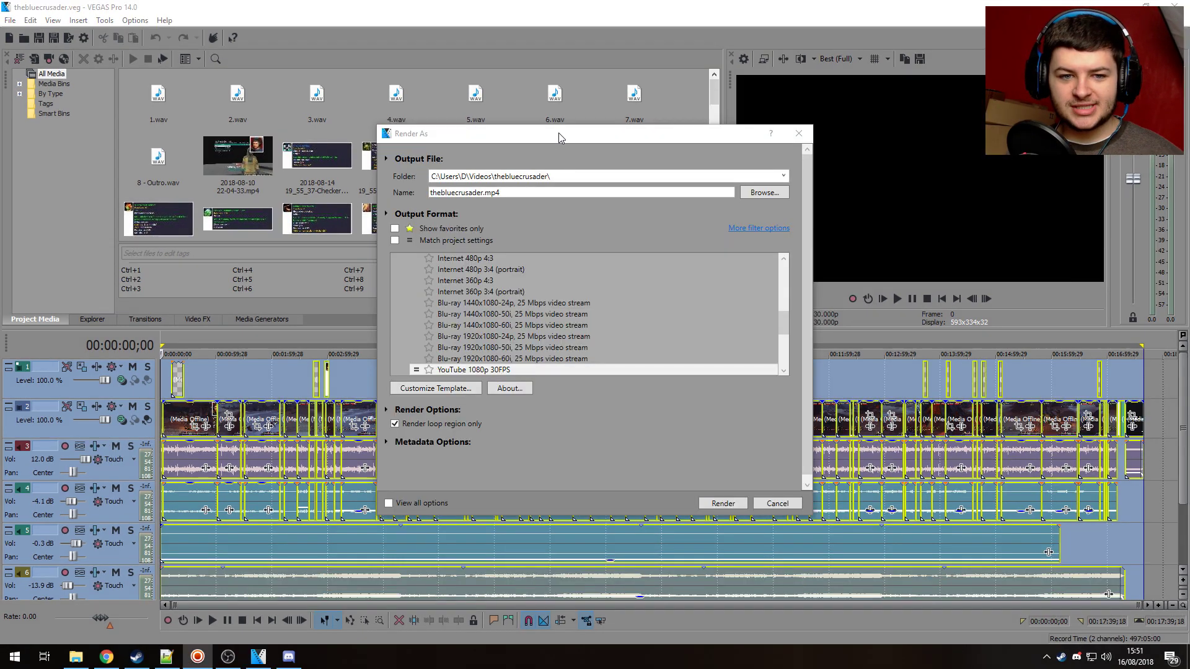
Under MainConcept AVC/AAC (*.mp4), select the Internet HD 1080p render template.
left_click_drag(559, 132, 609, 105)
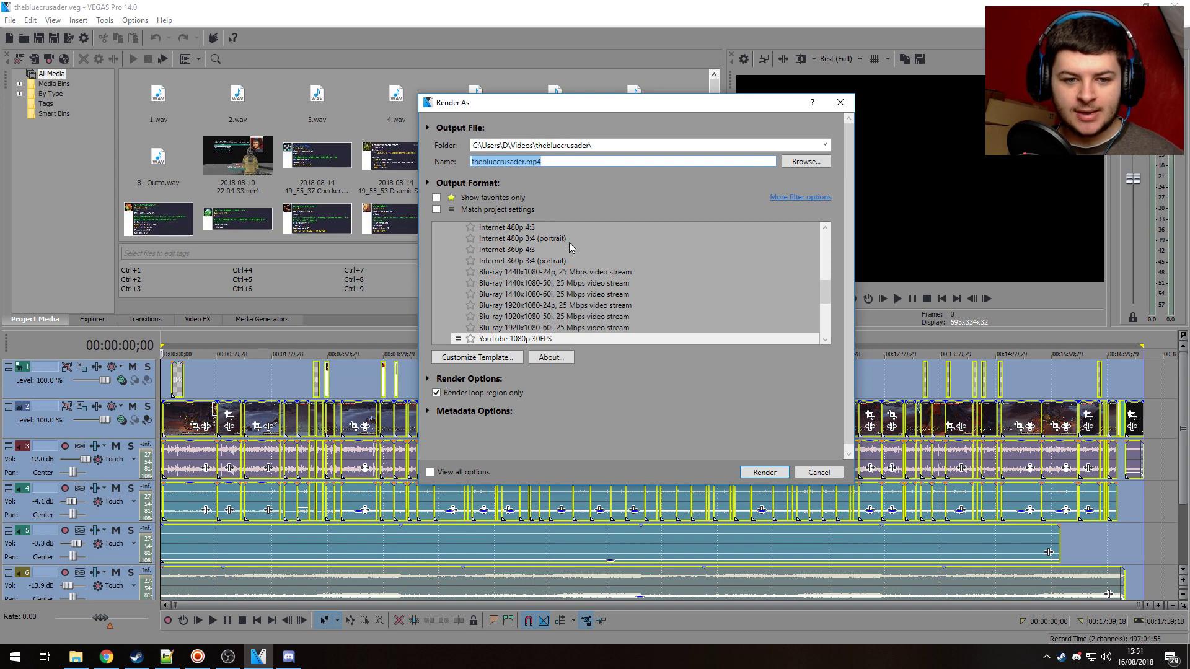
scroll(831, 235, "up", 10)
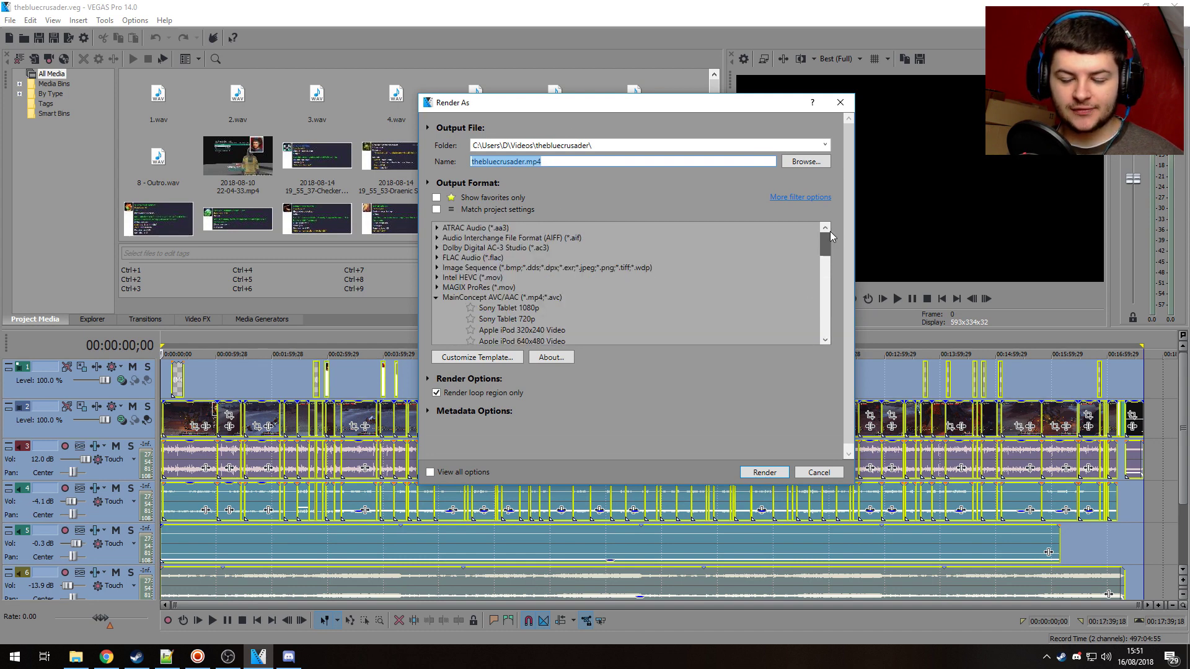
scroll(542, 254, "down", 1)
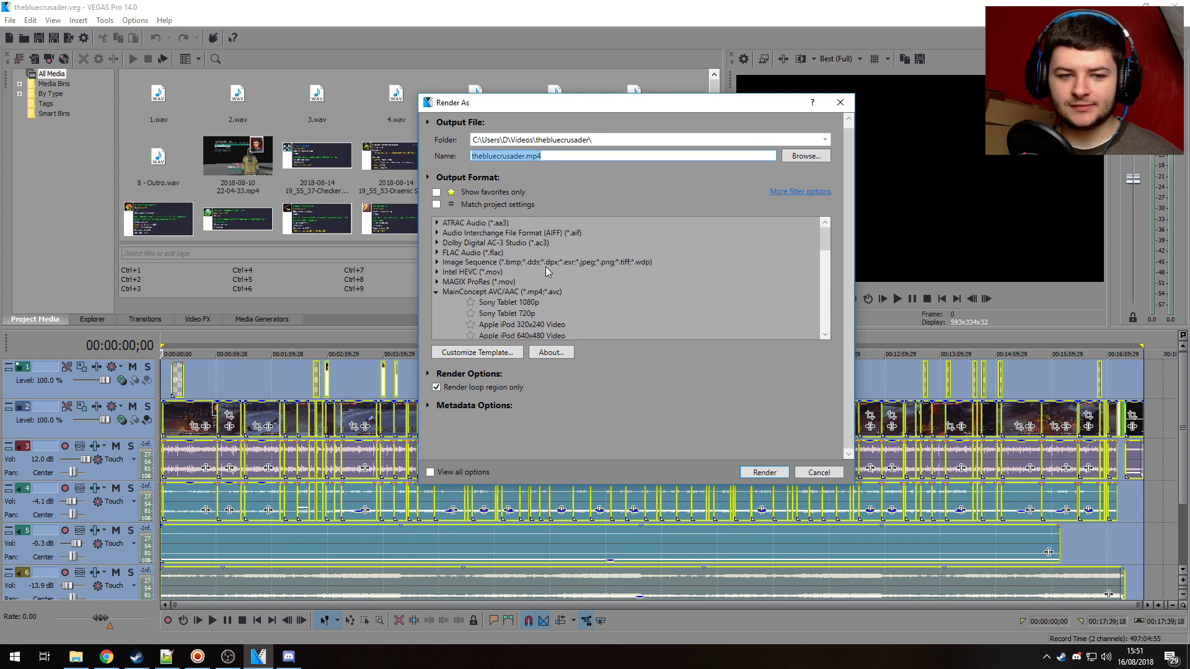
left_click_drag(825, 243, 826, 310)
scroll(527, 260, "up", 2)
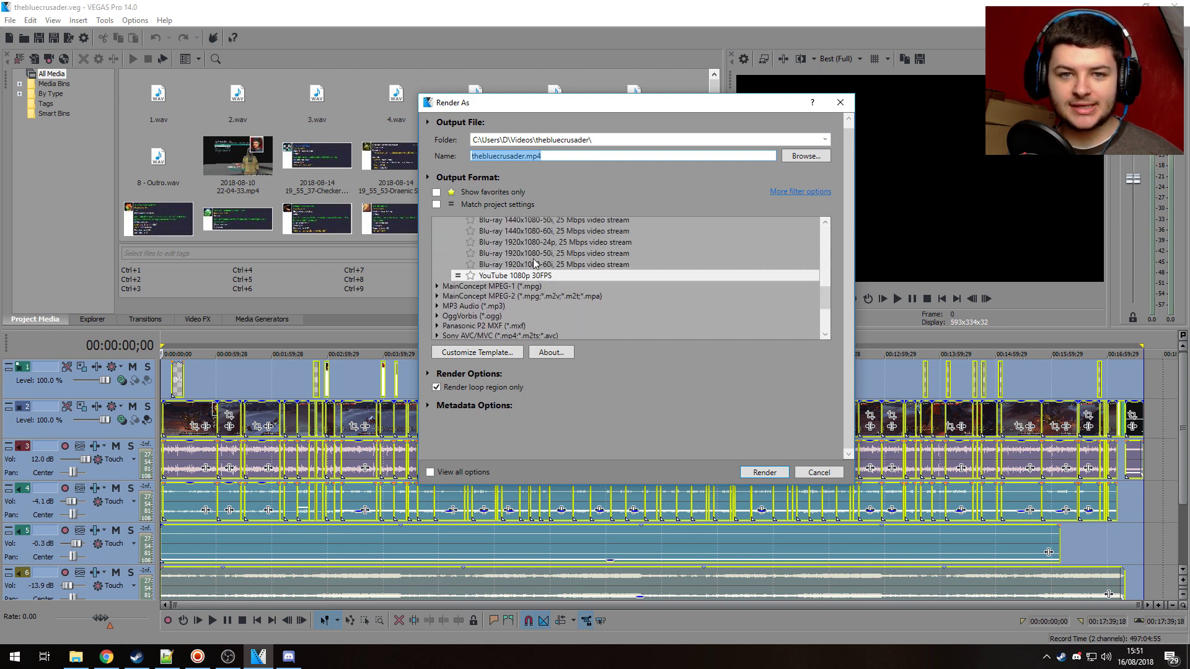
scroll(826, 284, "up", 1)
left_click_drag(824, 287, 824, 238)
left_click(437, 292)
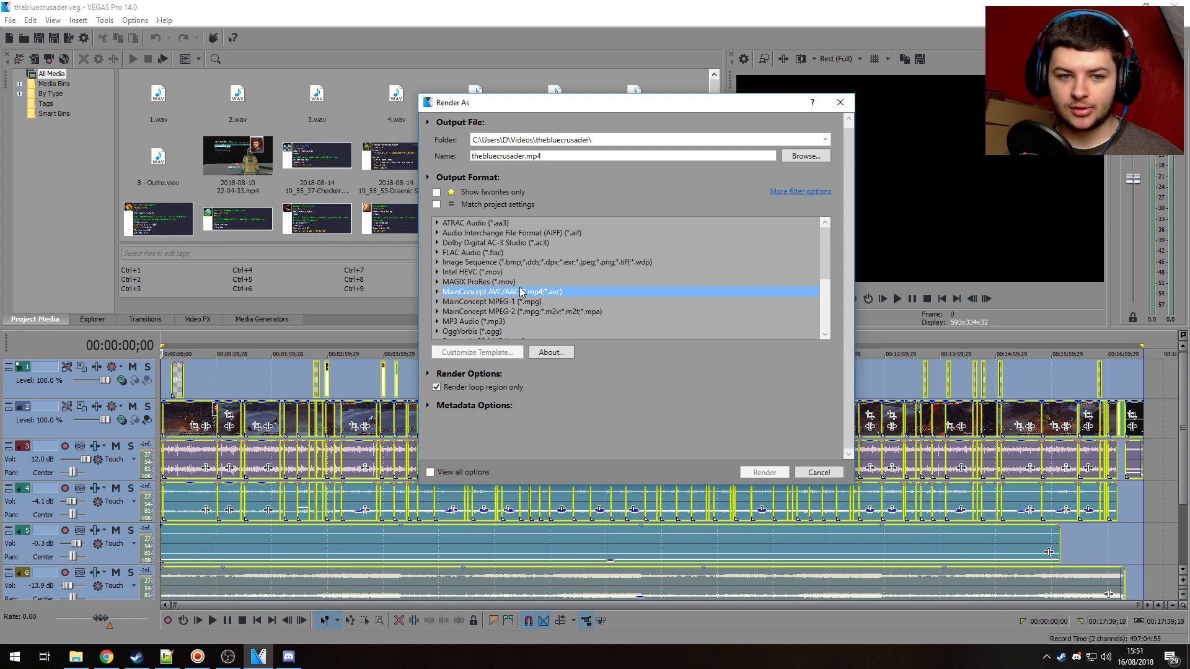
left_click(438, 291)
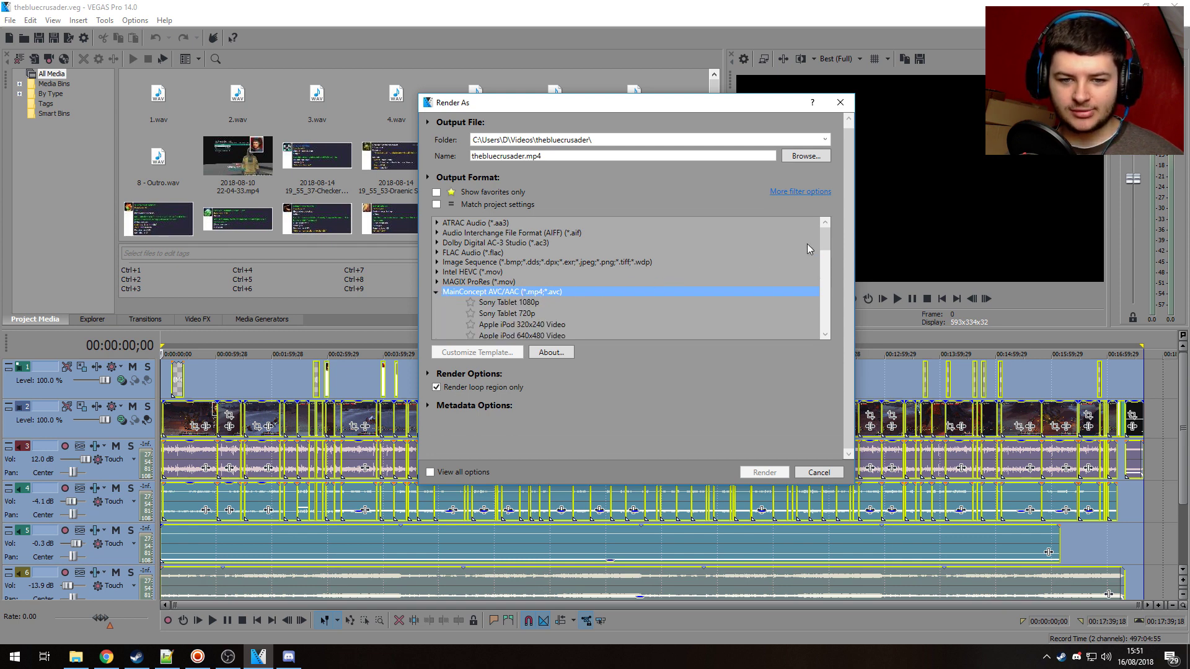
left_click_drag(823, 237, 815, 273)
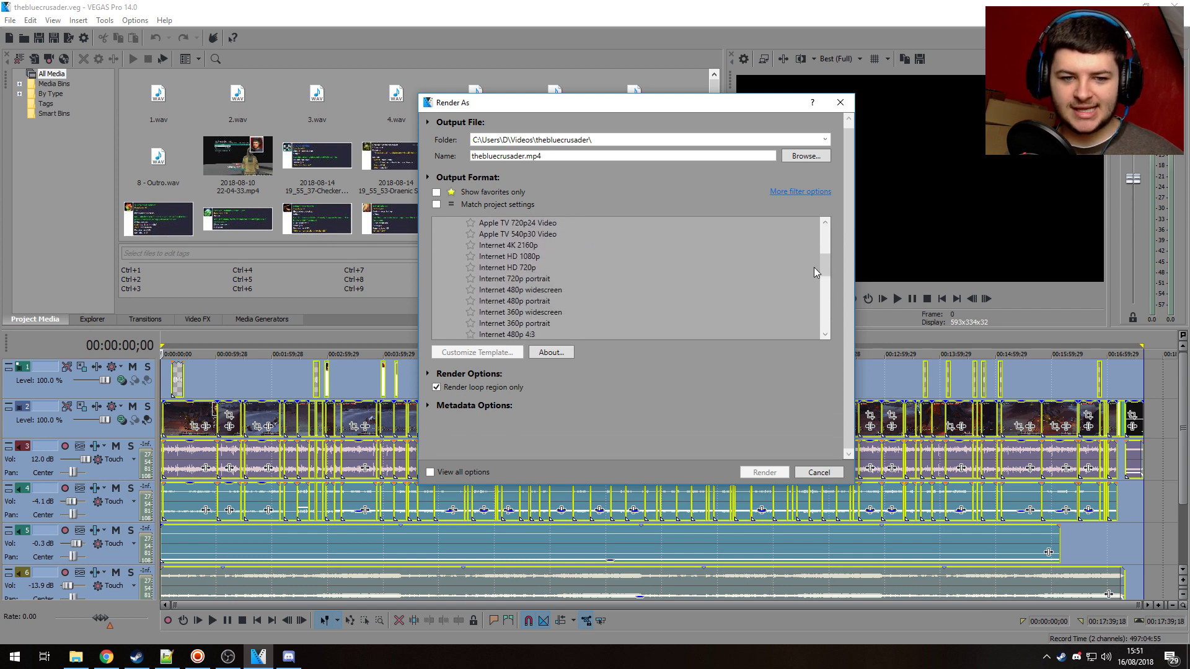
left_click(528, 257)
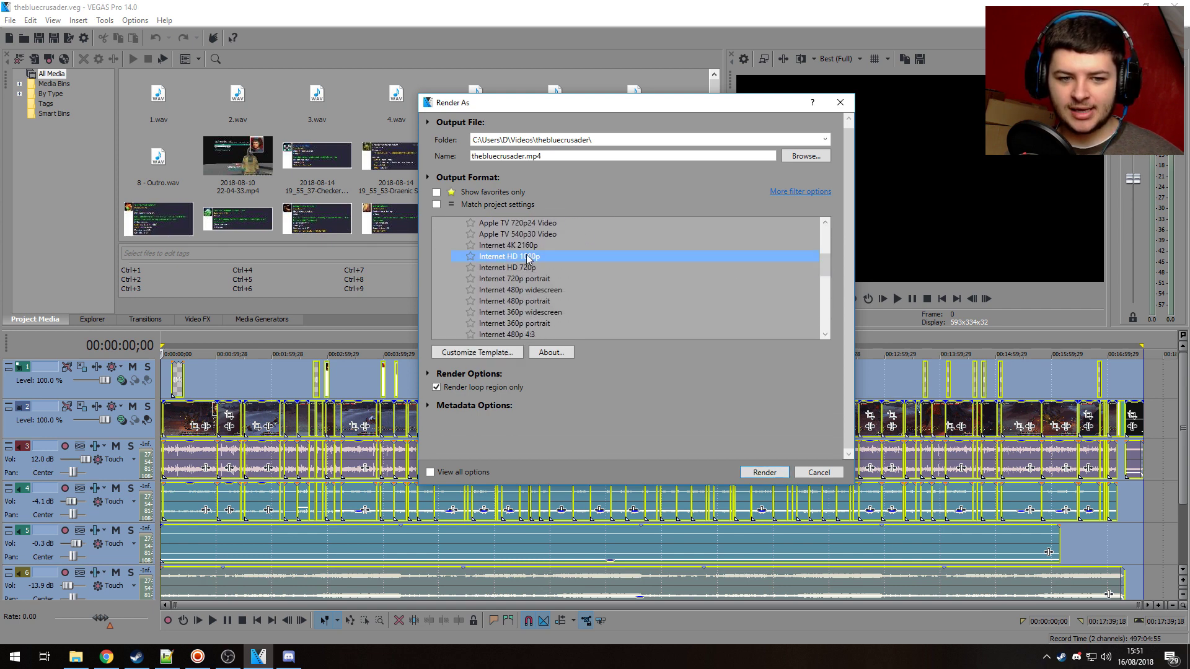
Customize the template and name it 'YouTube 1080 60FPS'.
left_click(462, 352)
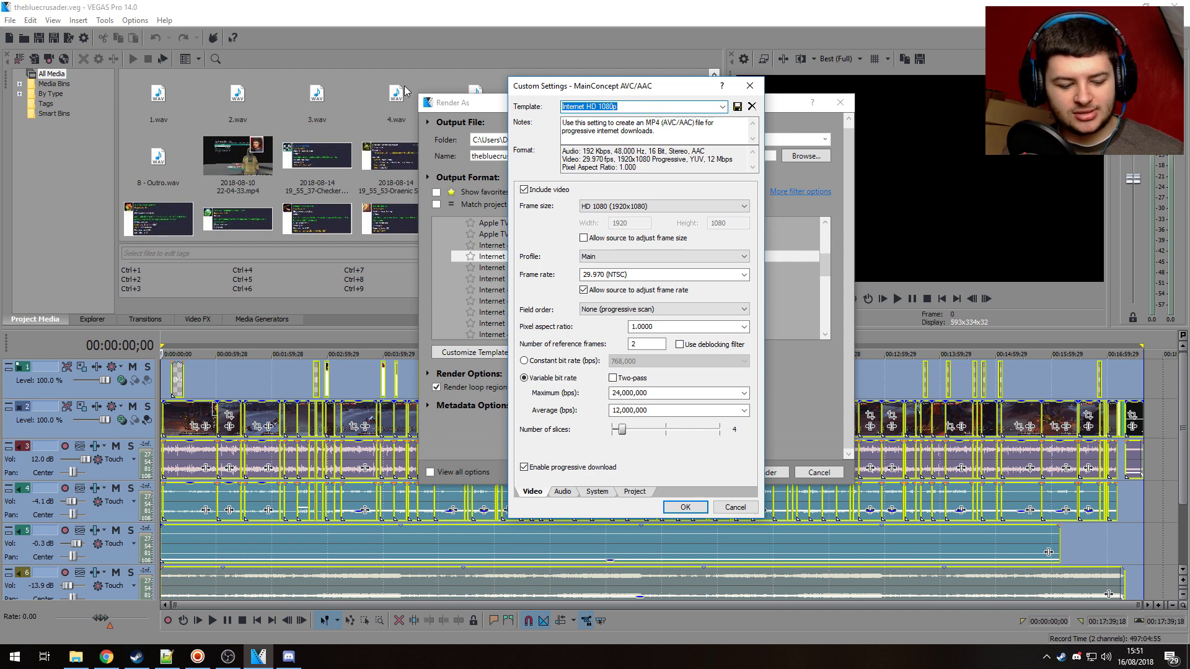
type("YouTube 1080 5")
key("BackSpace")
type("60FPS")
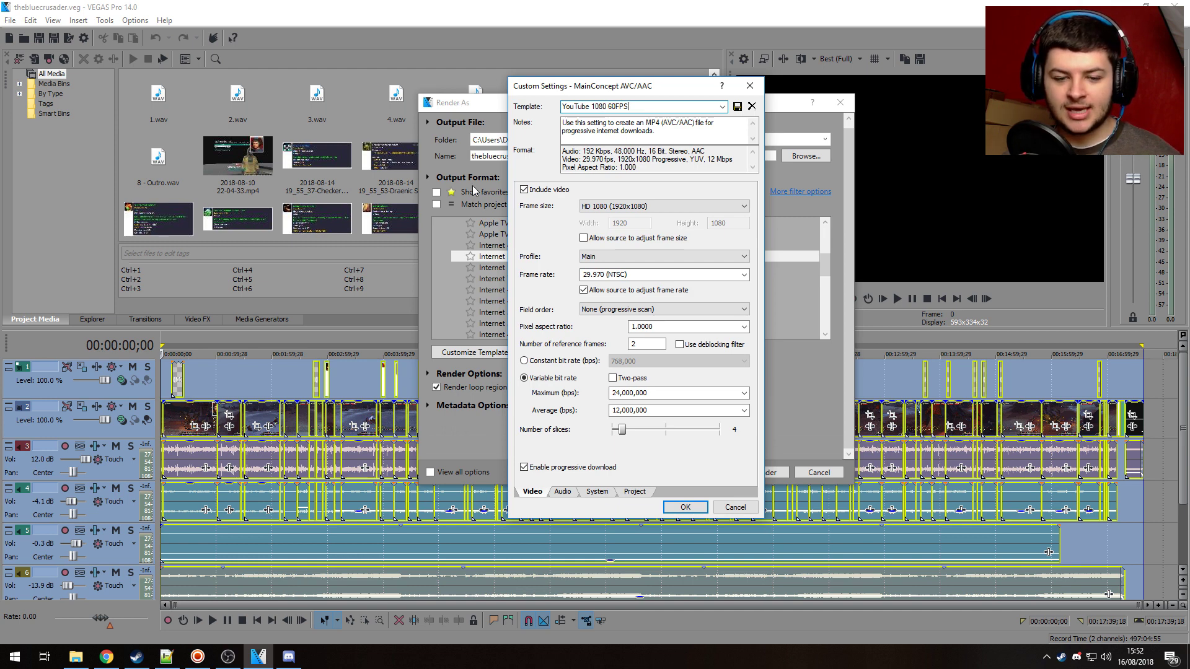
Replace the 29.970 frame rate with 60 in the Frame rate field.
left_click(604, 274)
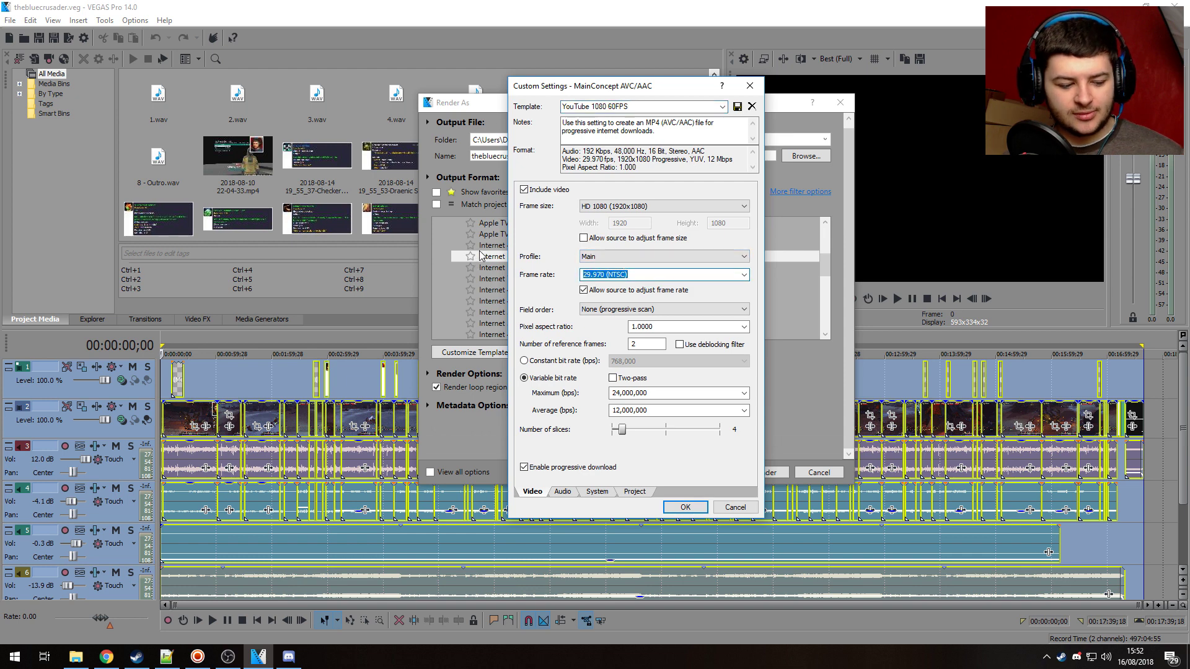
type("30")
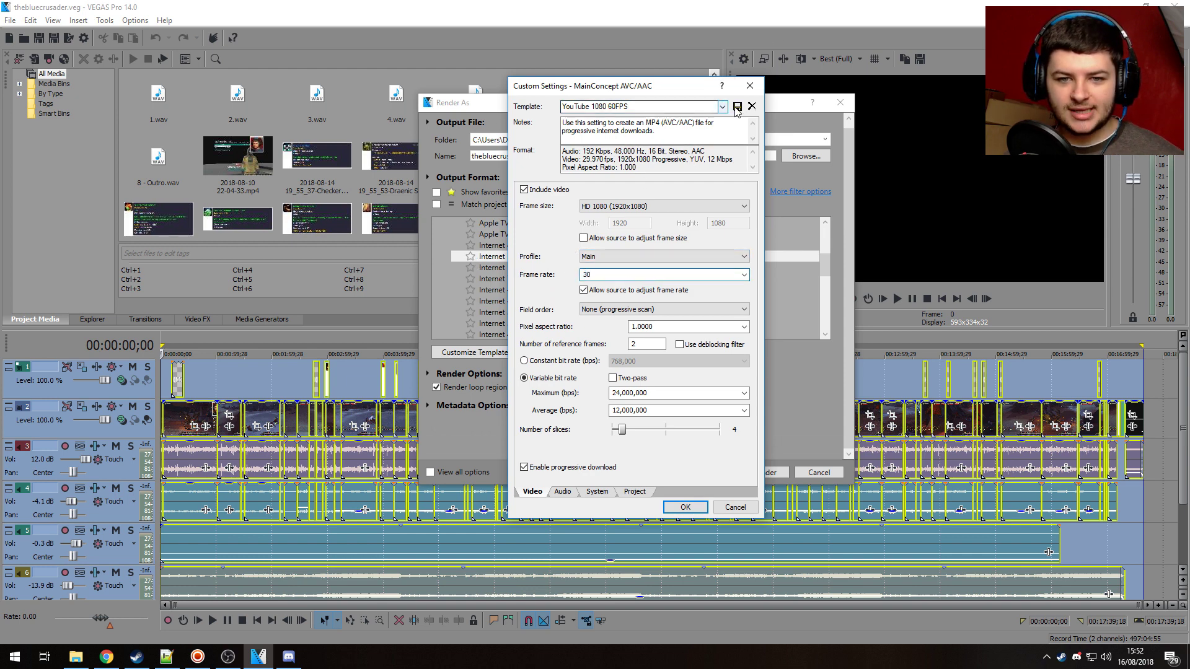
key("ctrl+z")
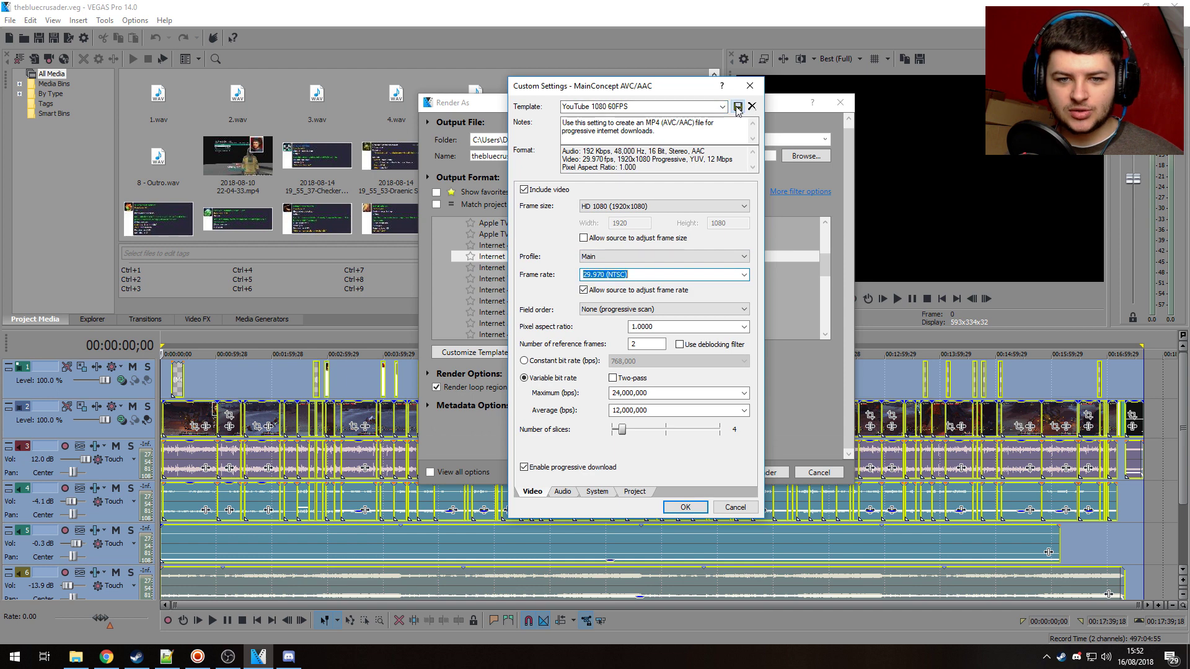
left_click(743, 275)
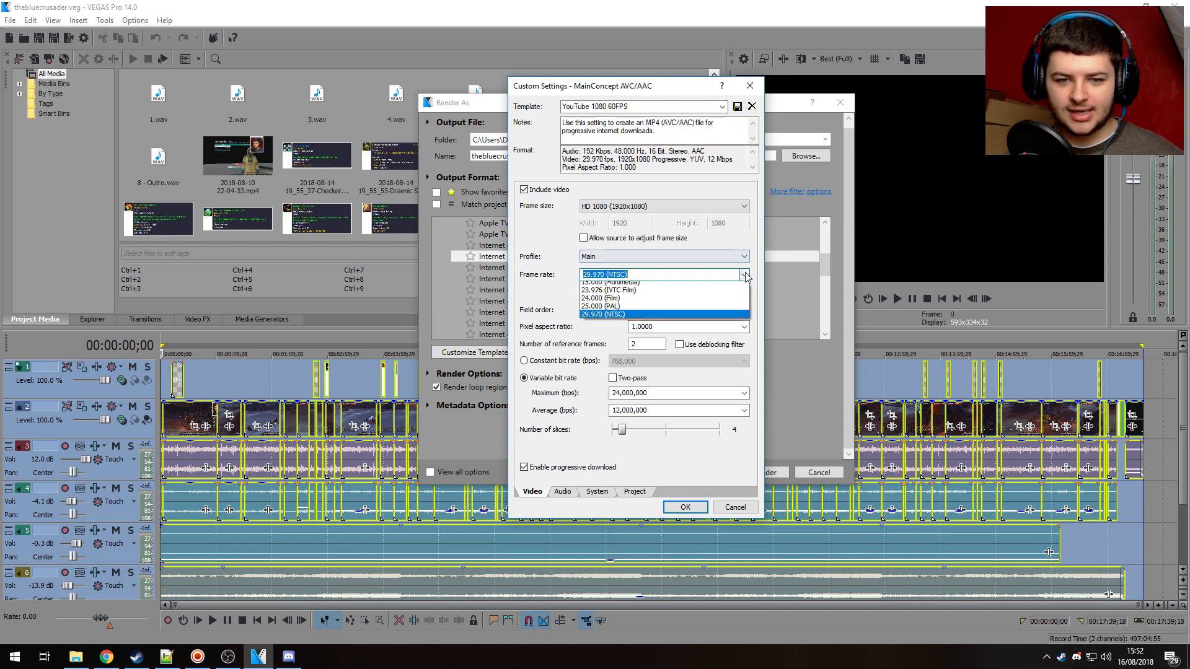
left_click(621, 275)
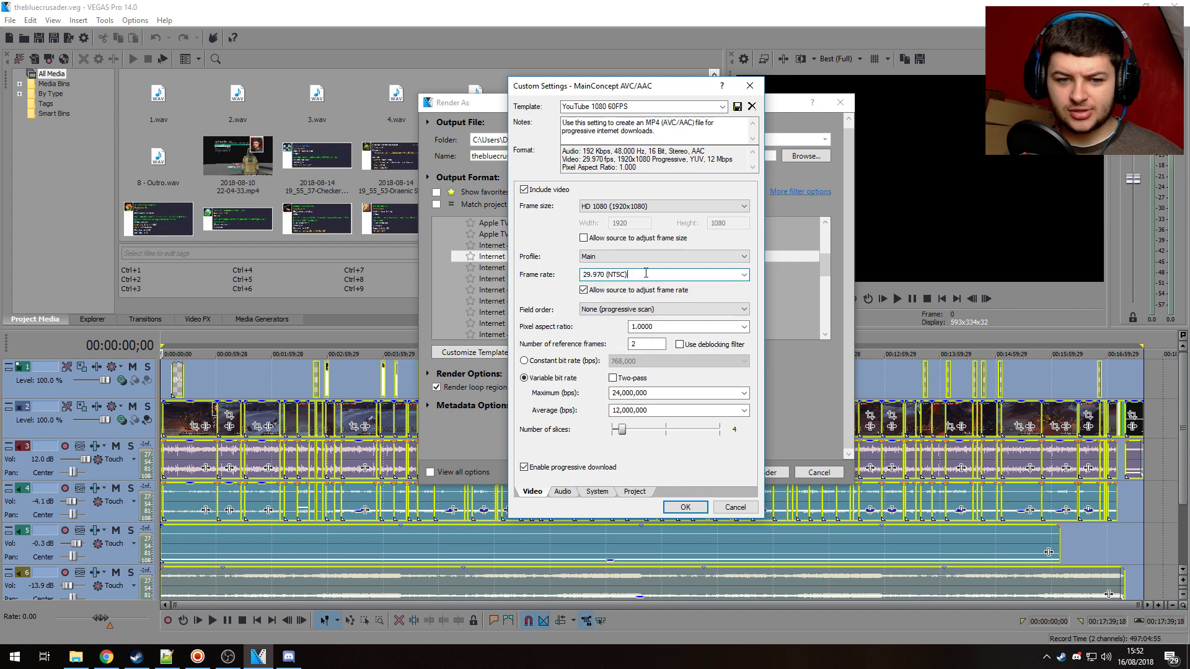
double_click(622, 274)
type("67")
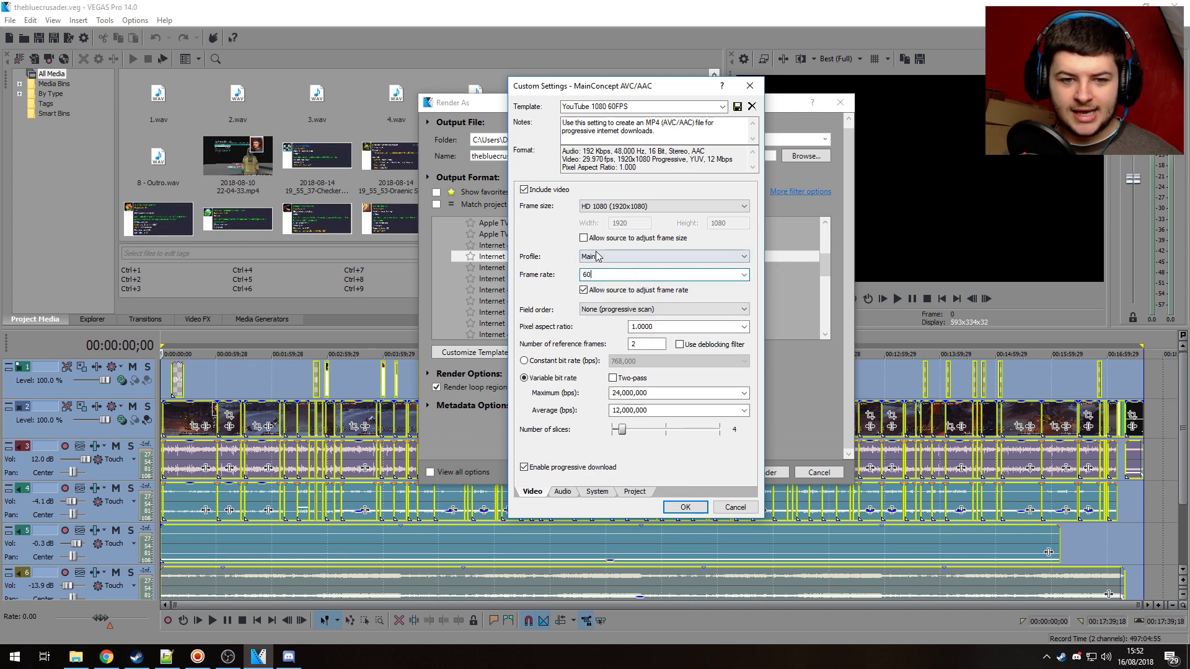
Set the encoding profile to High and keep the frame size at HD 1080 (1920x1080).
left_click(618, 257)
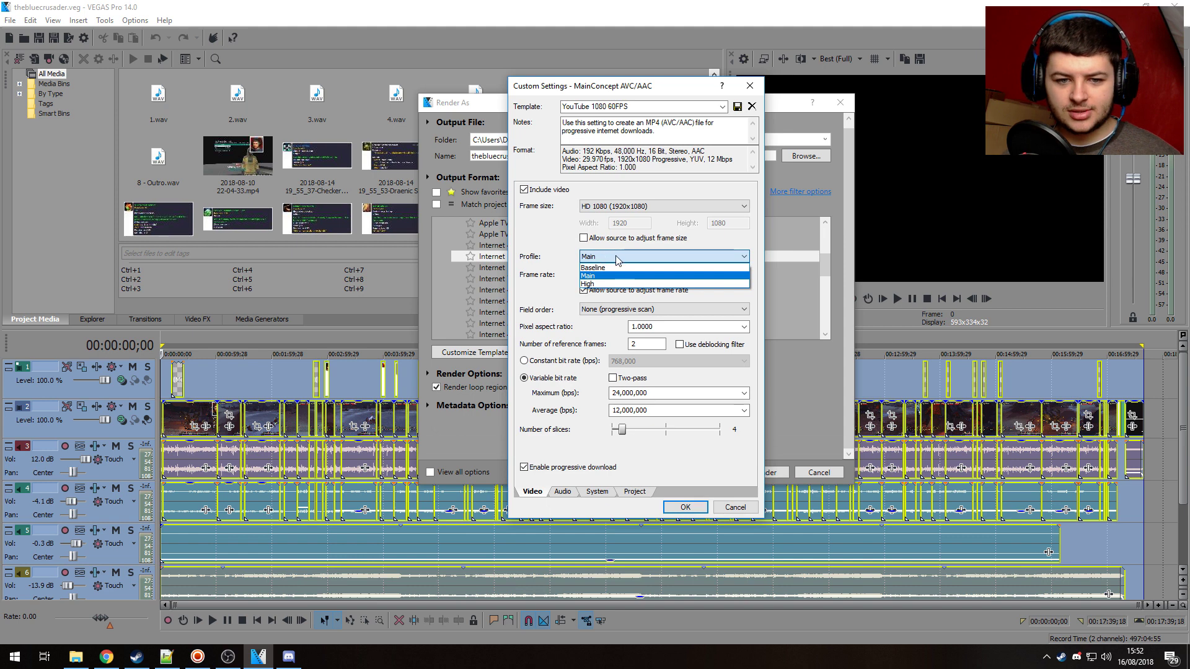
left_click(595, 284)
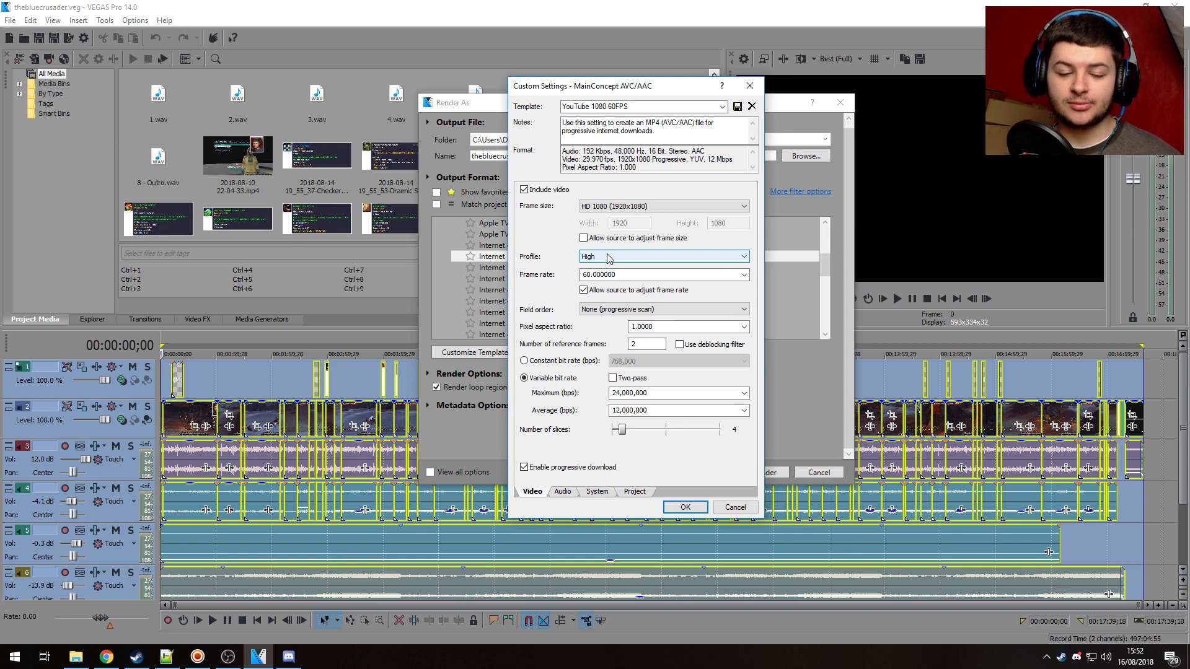
left_click(607, 258)
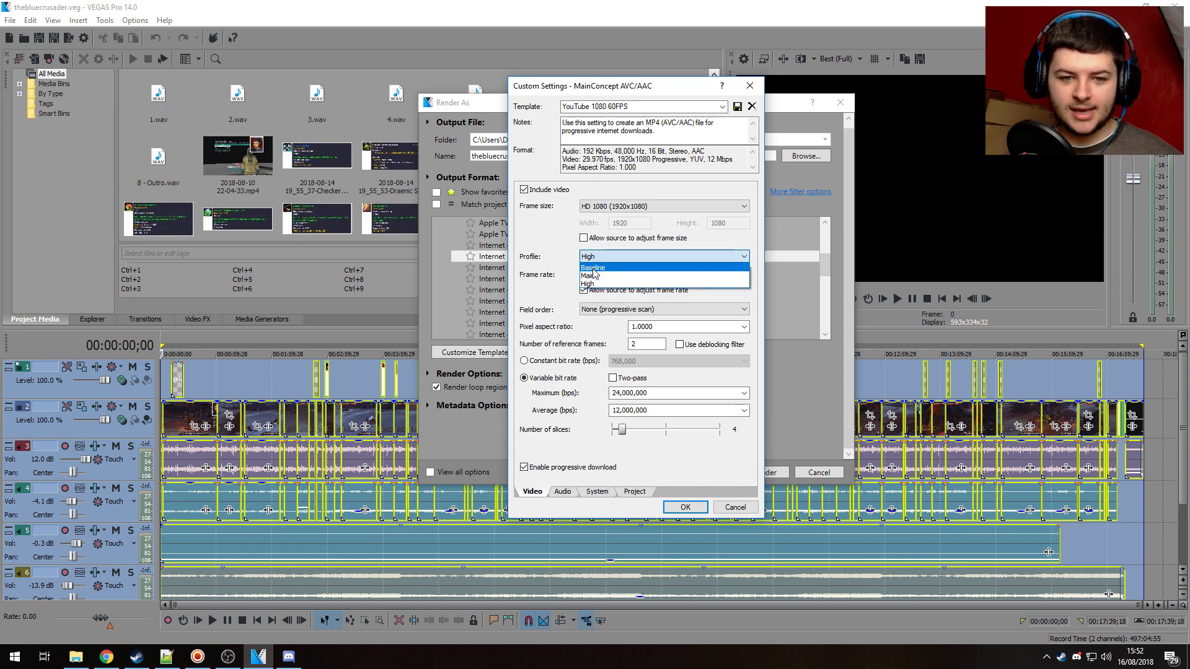
left_click(589, 283)
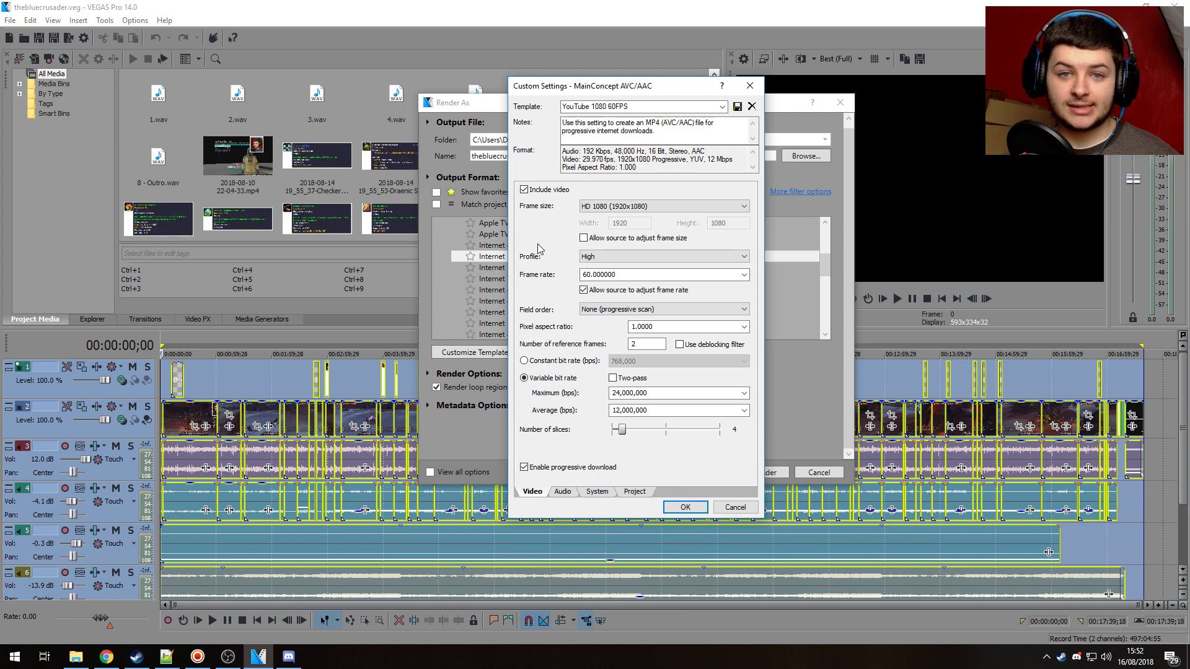
left_click(597, 210)
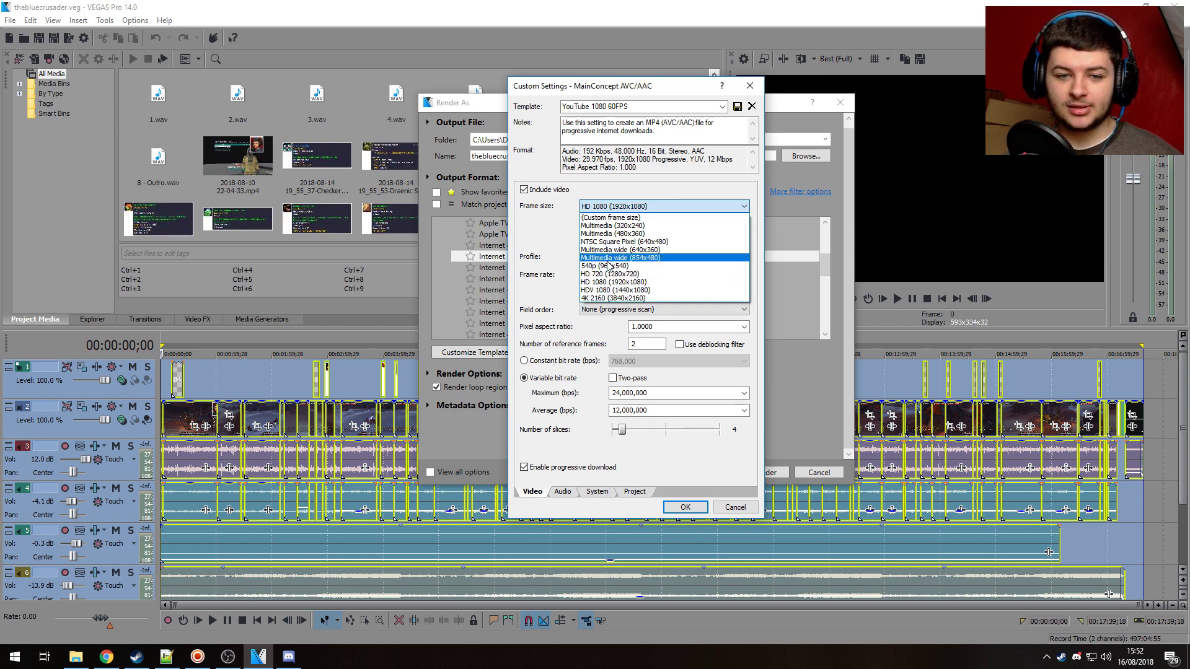
left_click(635, 208)
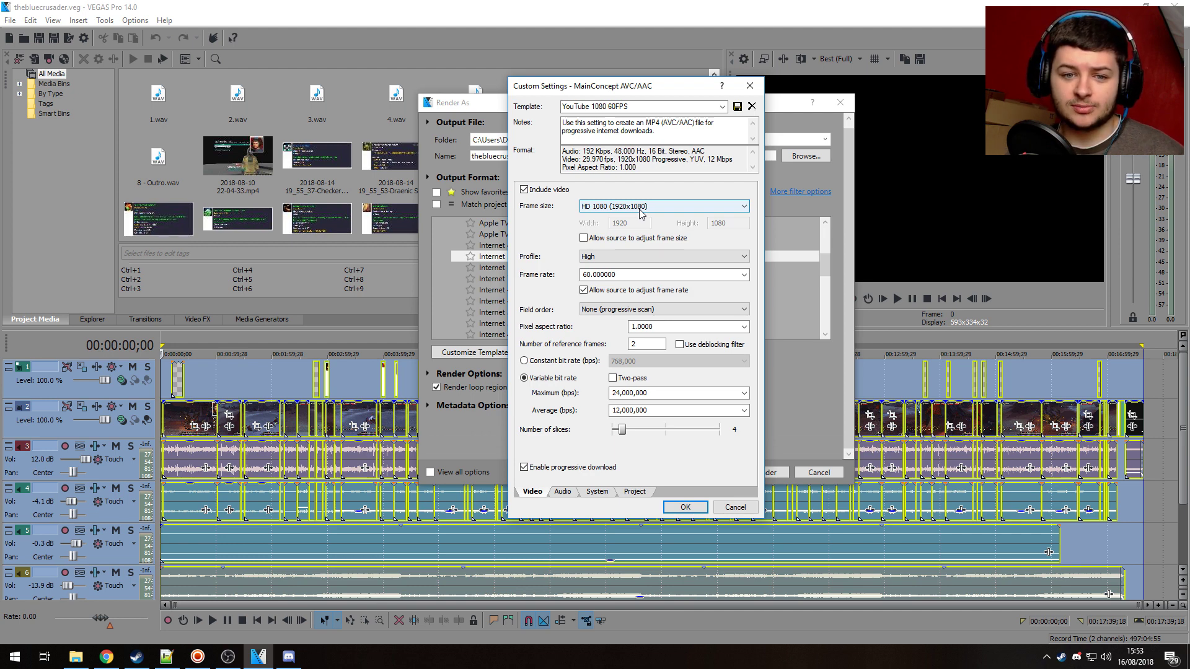
left_click(609, 310)
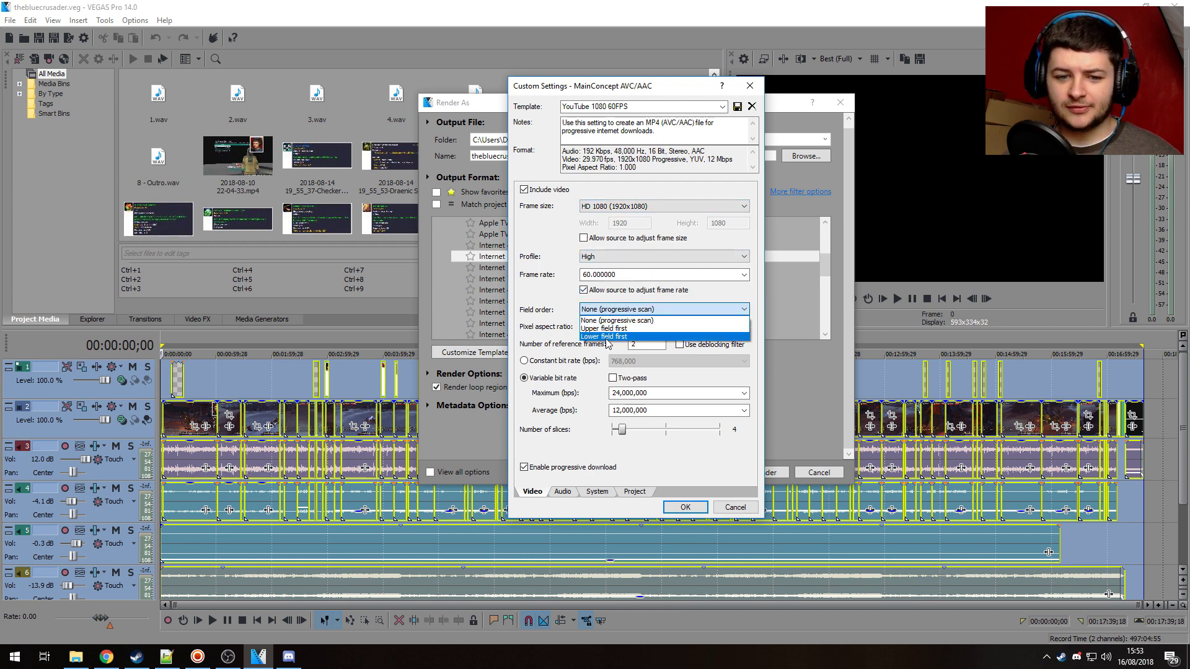
left_click(604, 321)
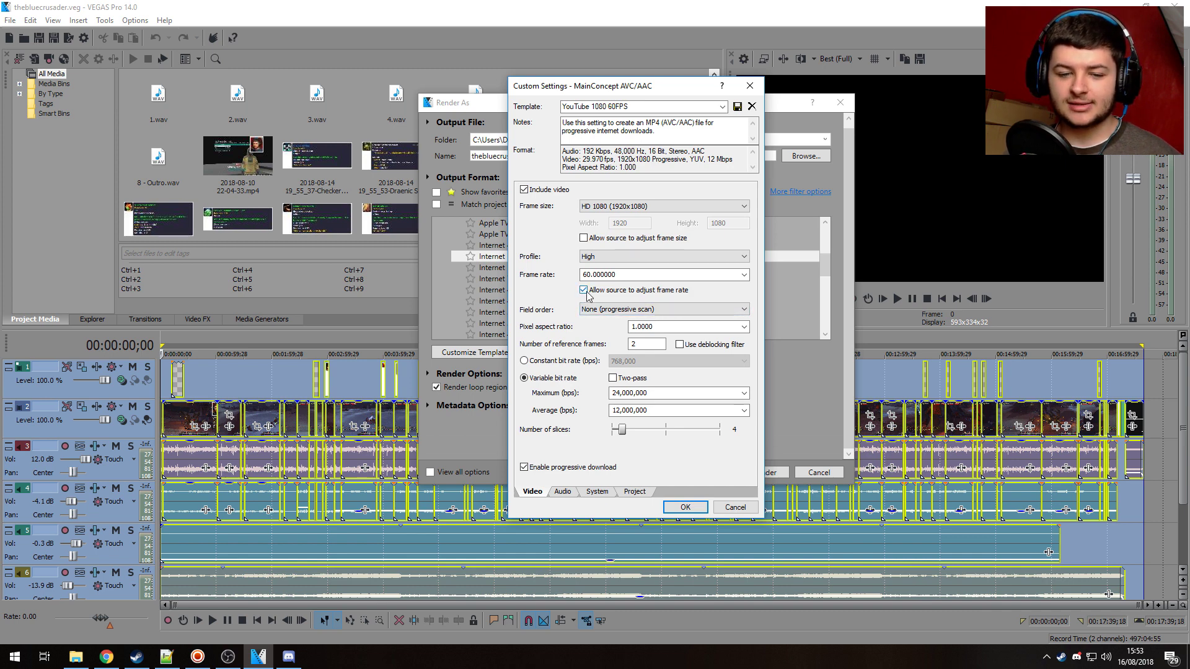
left_click(648, 327)
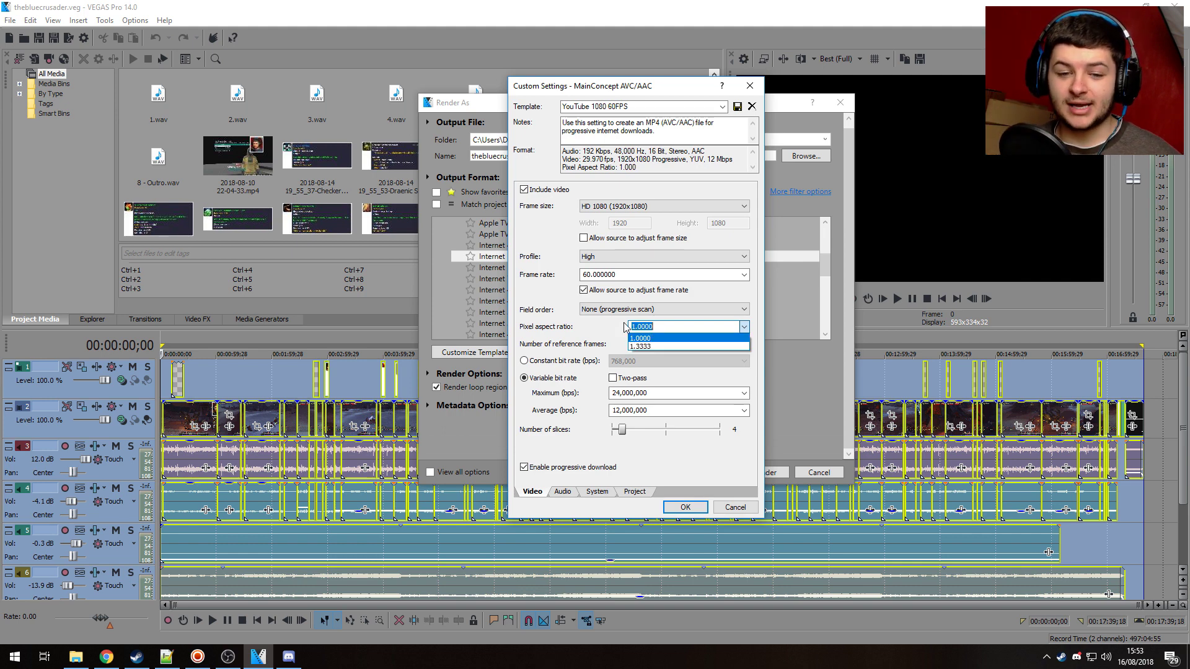
left_click(648, 339)
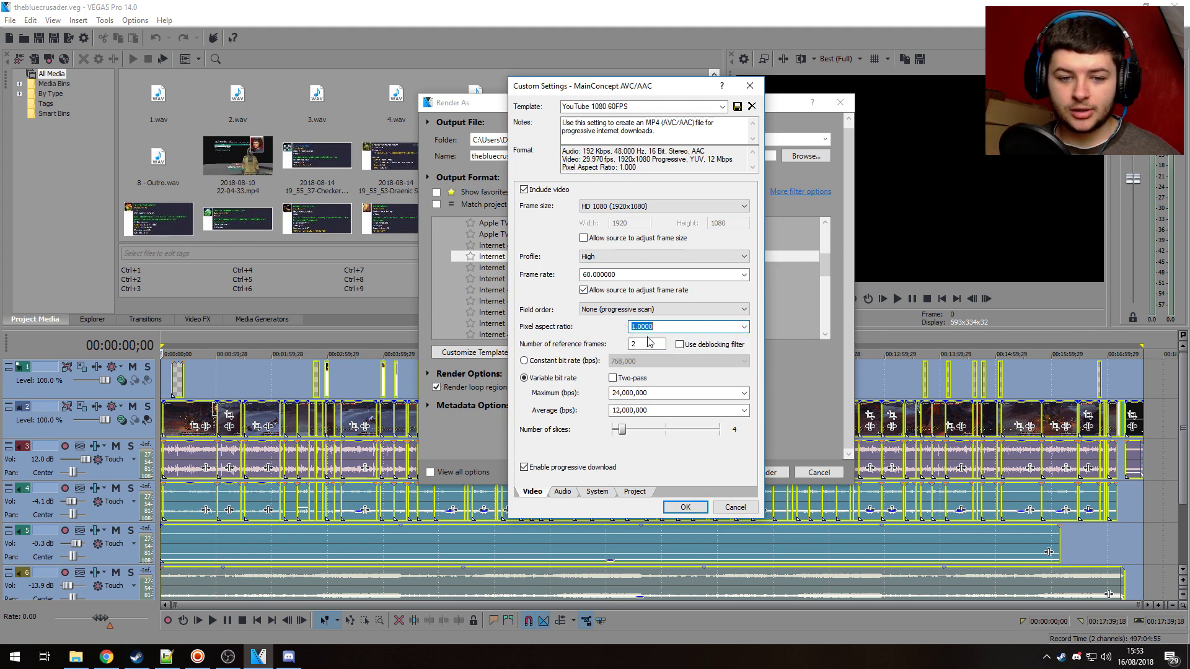
left_click(537, 377)
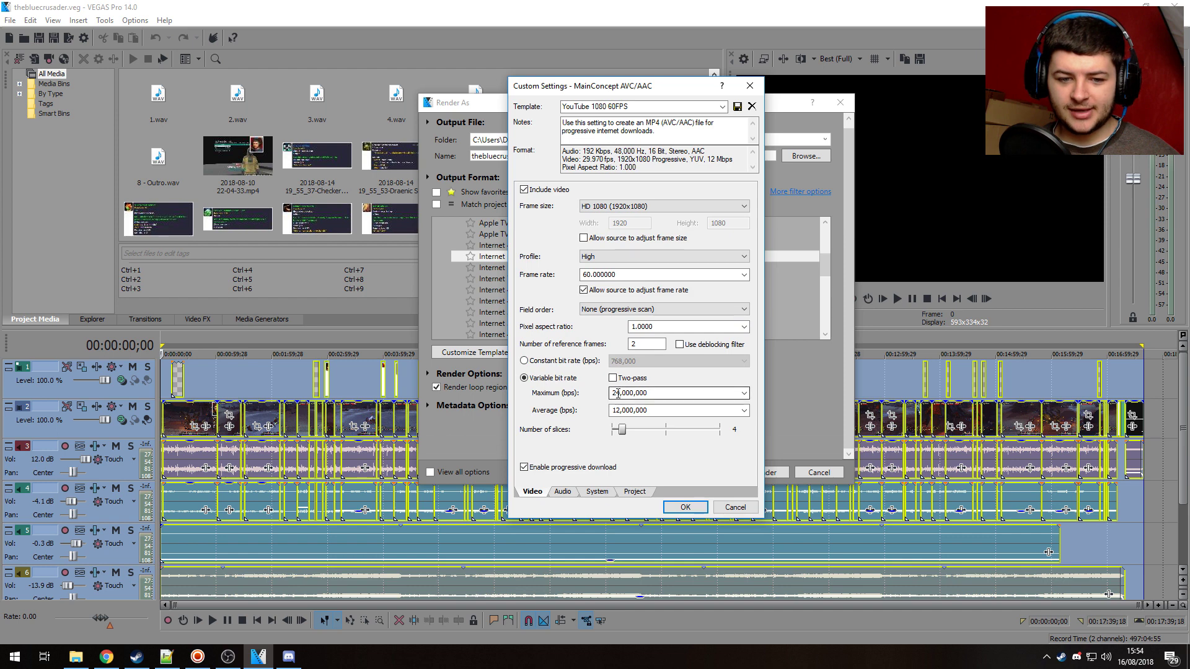
Keep the maximum video bit rate at 24,000,000 and set the average to 14,000,000 bps.
left_click(695, 394)
left_click(744, 394)
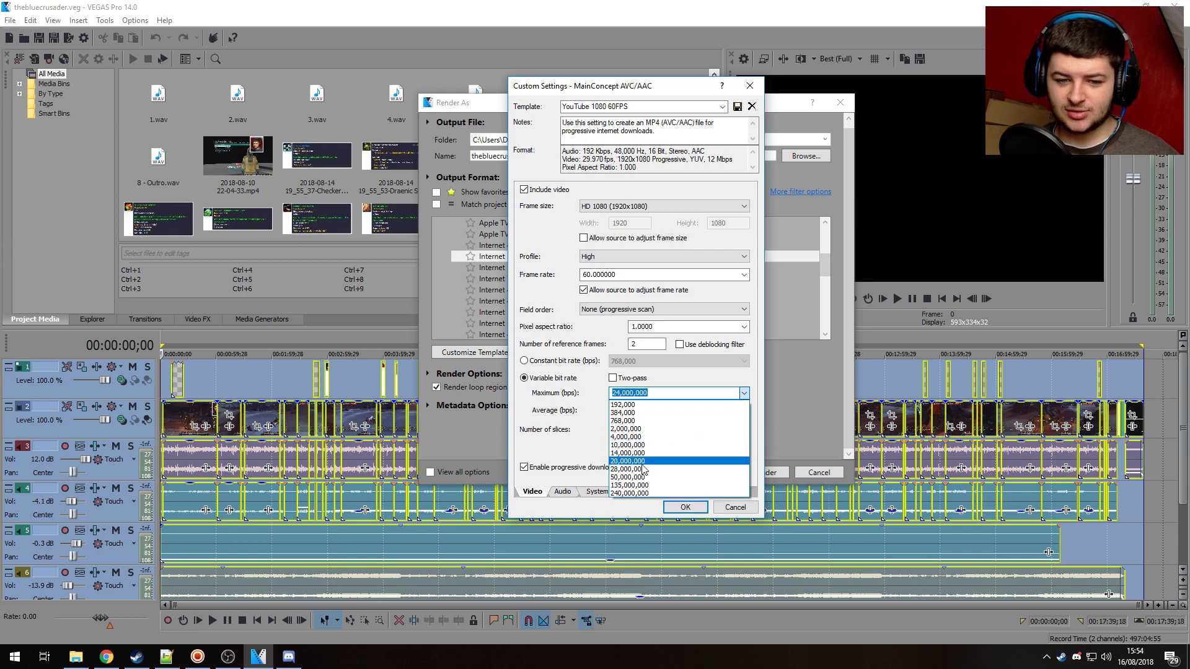
left_click(743, 394)
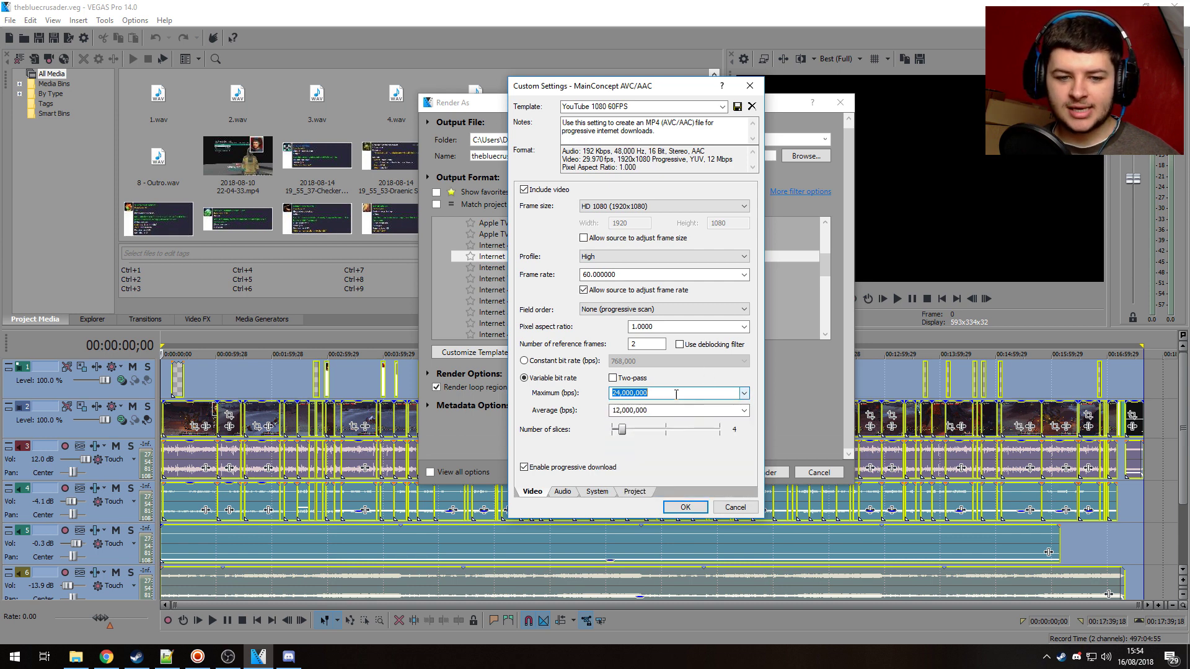
mouse_move(601, 392)
left_mouse_down()
mouse_move(658, 395)
mouse_move(613, 410)
left_mouse_up()
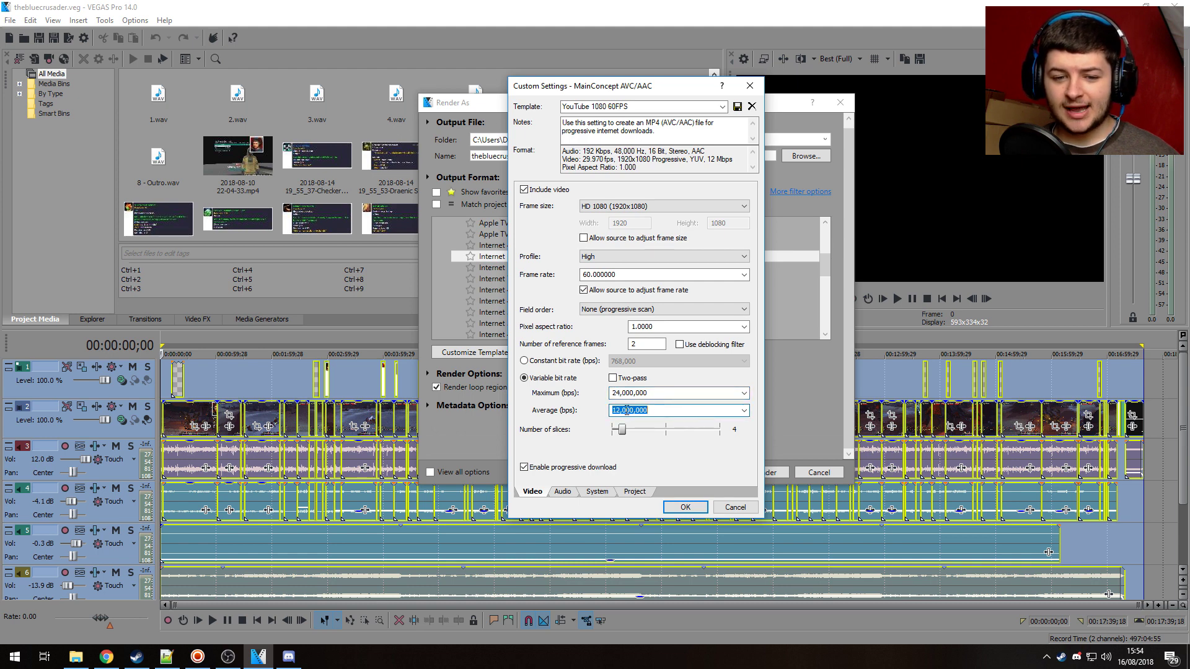
left_click(743, 411)
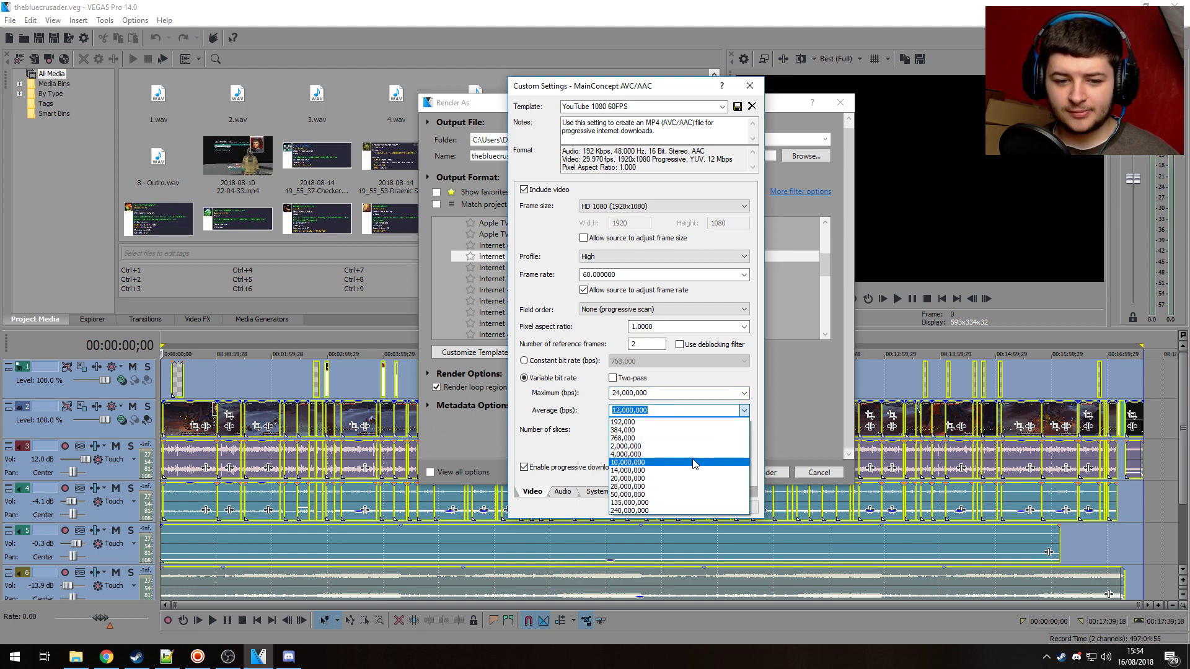
left_click(658, 471)
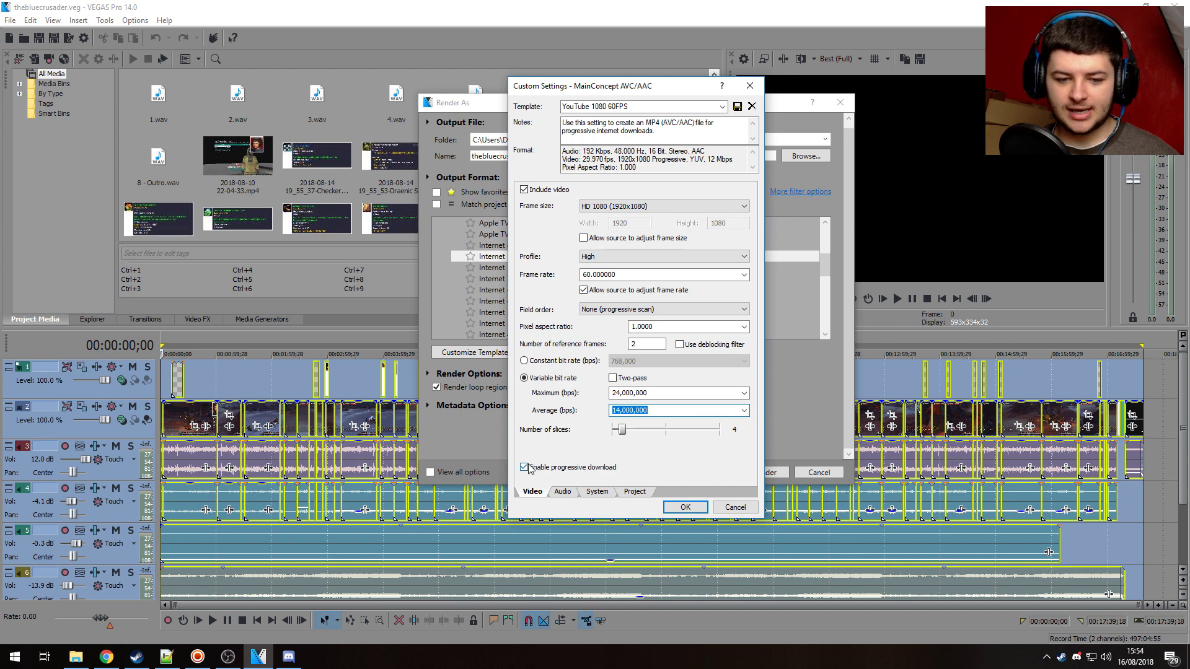
Set the template audio to 320,000 bps bit rate and 44,100 Hz sample rate.
left_click(565, 493)
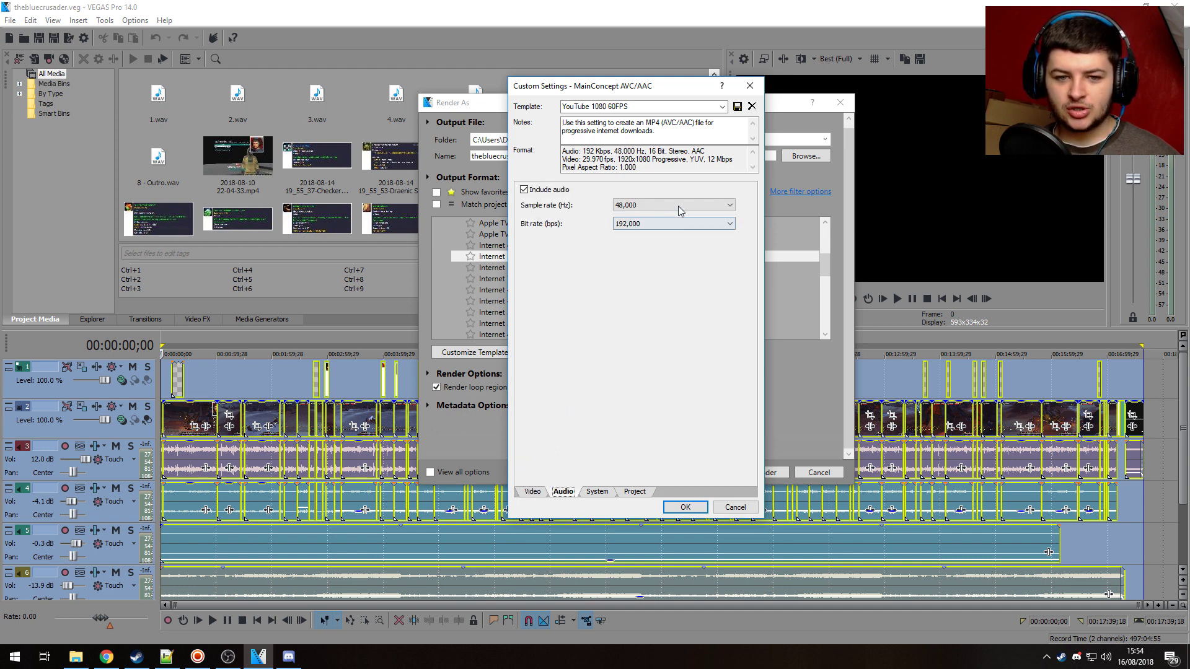
left_click(682, 206)
left_click(652, 283)
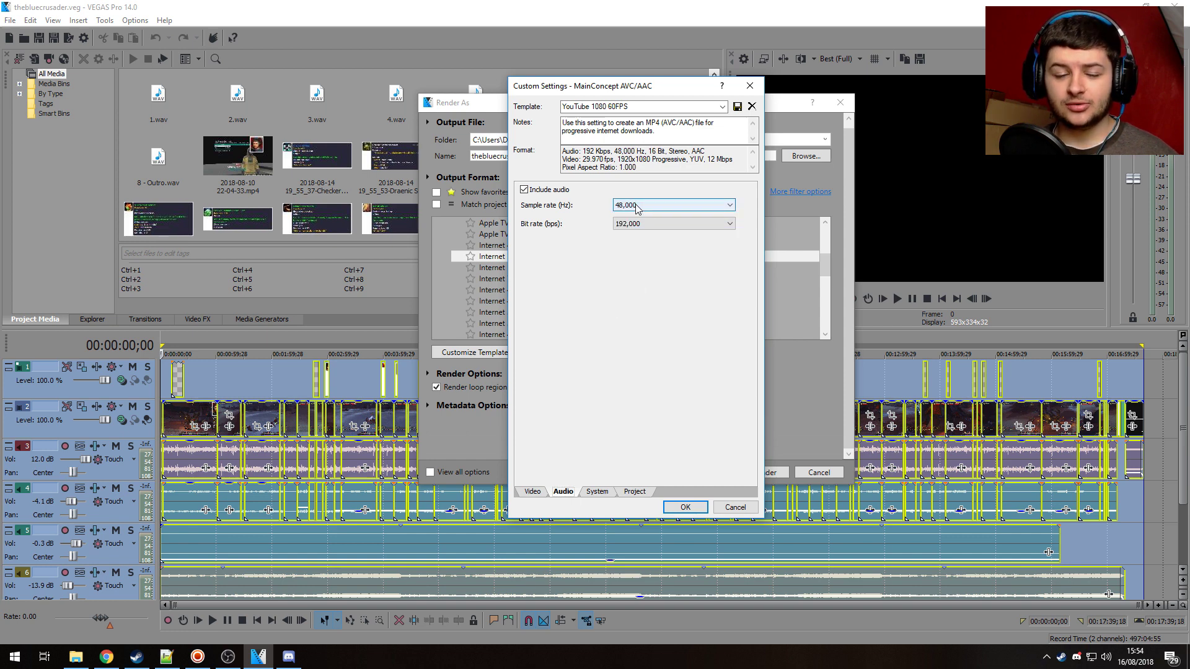
left_click(637, 208)
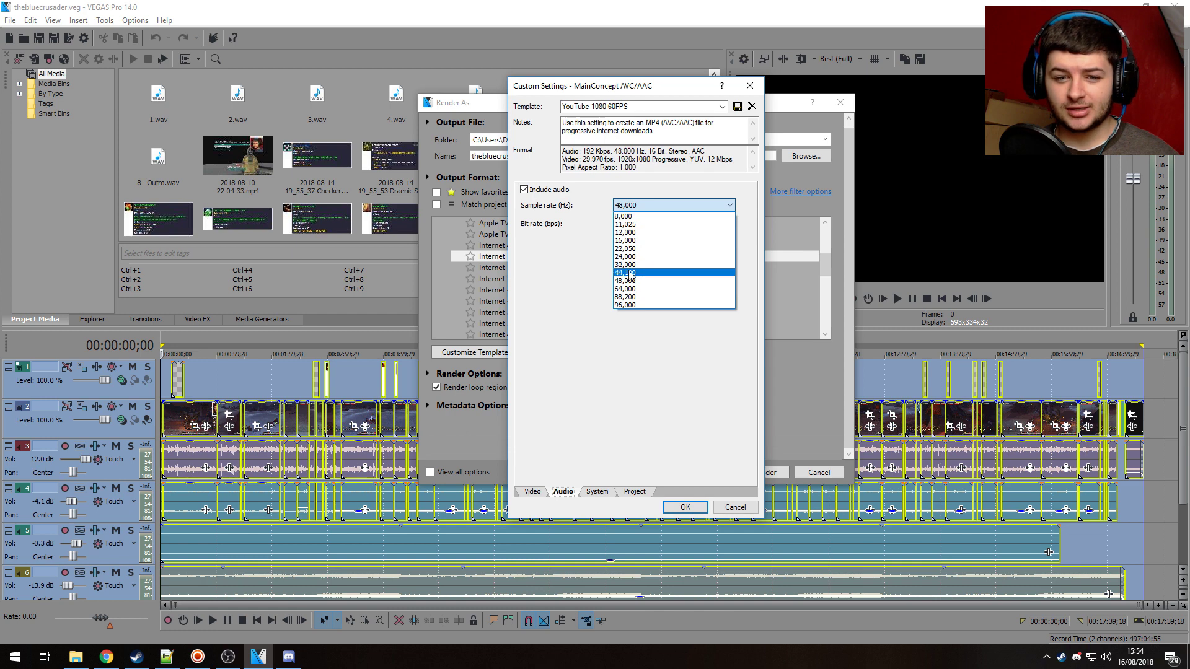
left_click(564, 240)
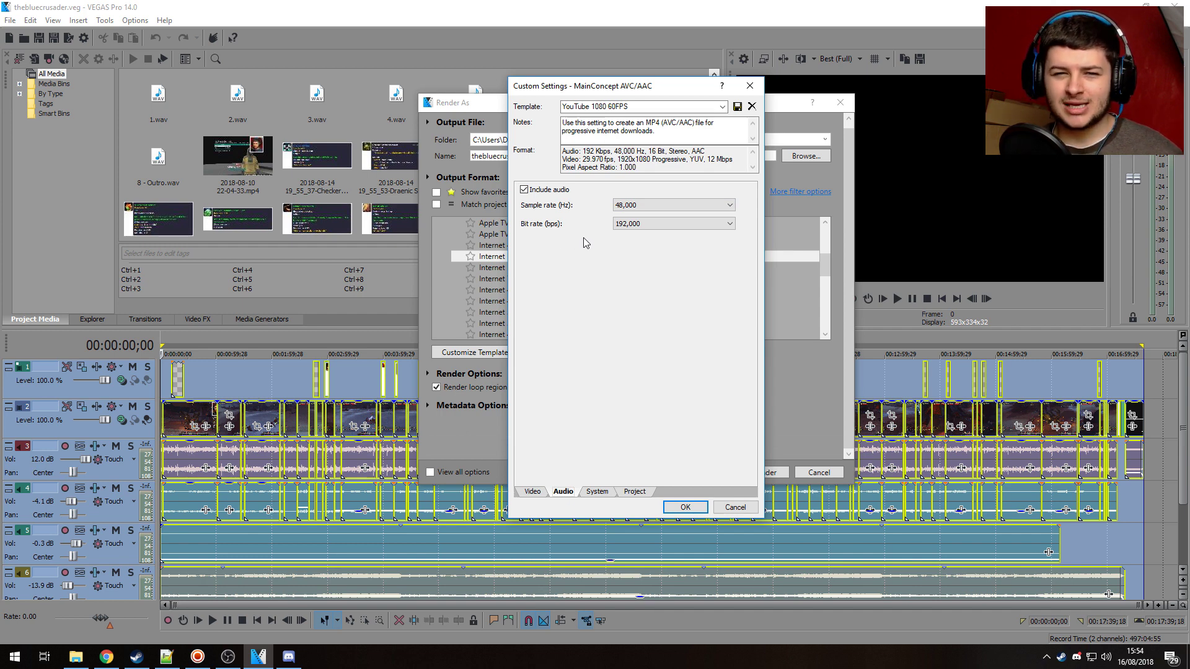
left_click(630, 224)
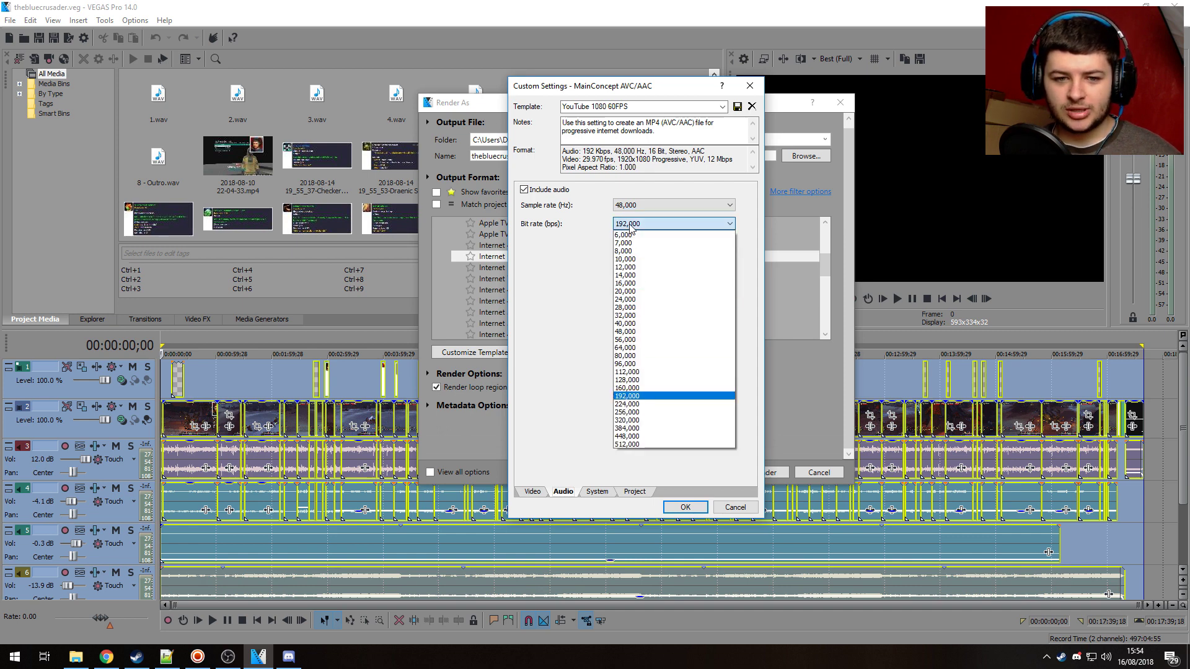
left_click(634, 424)
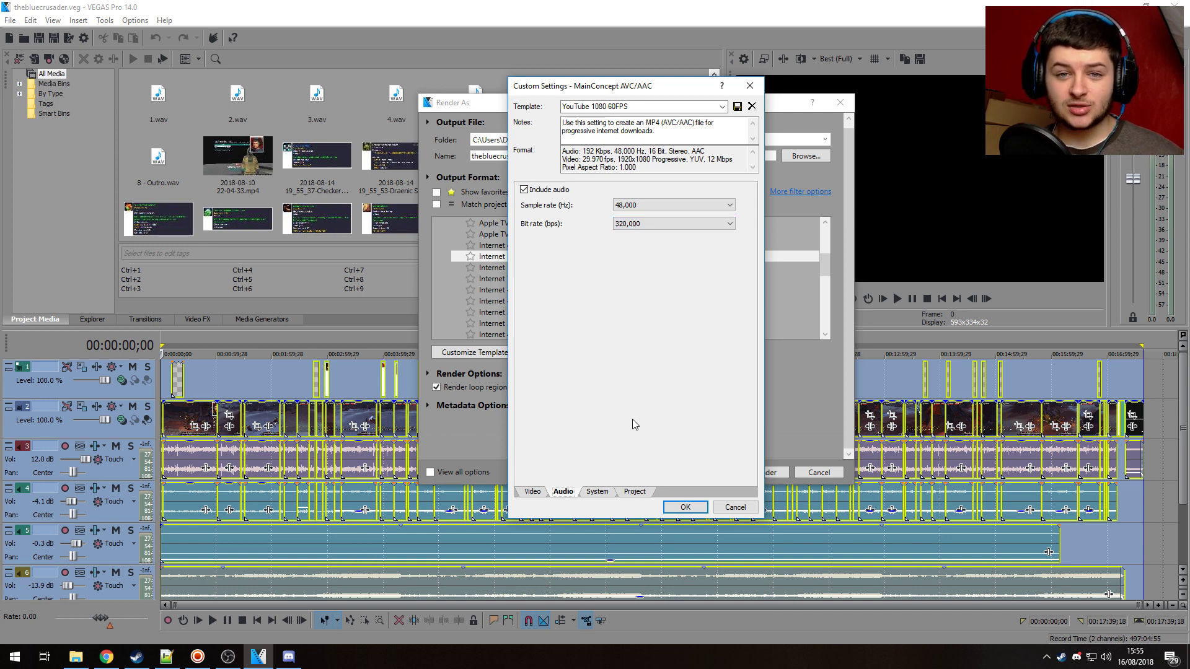
left_click(628, 206)
left_click(627, 273)
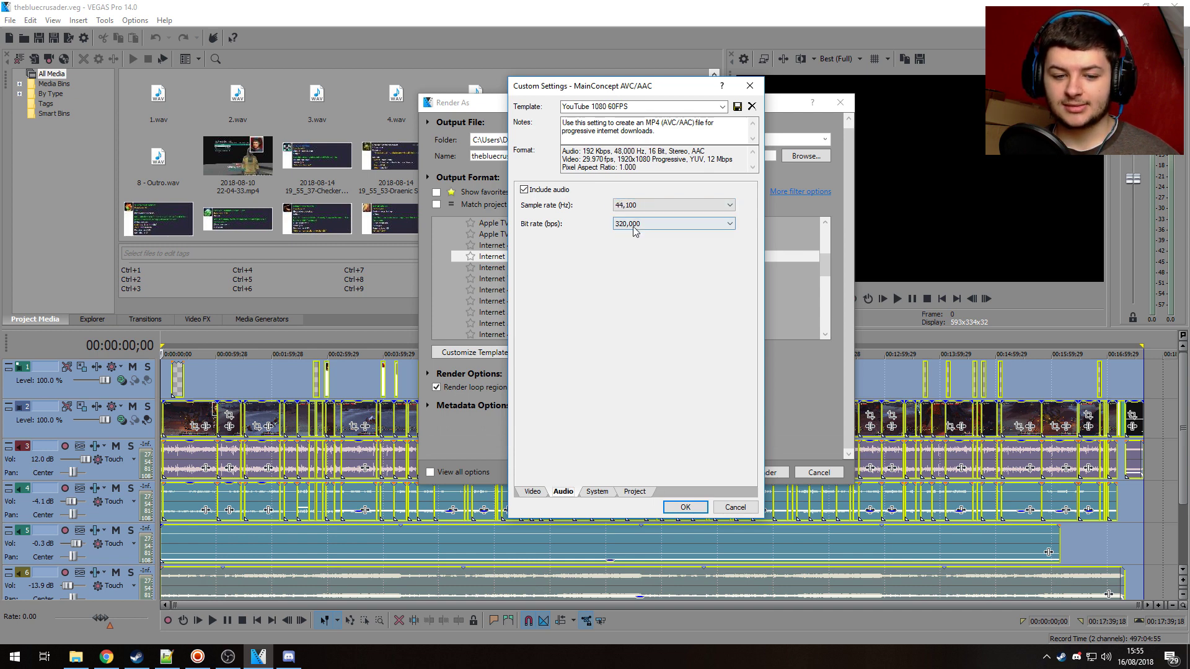
Check the System and Project tabs, leaving rendering quality at Use Project Settings, then return to Video.
left_click(598, 491)
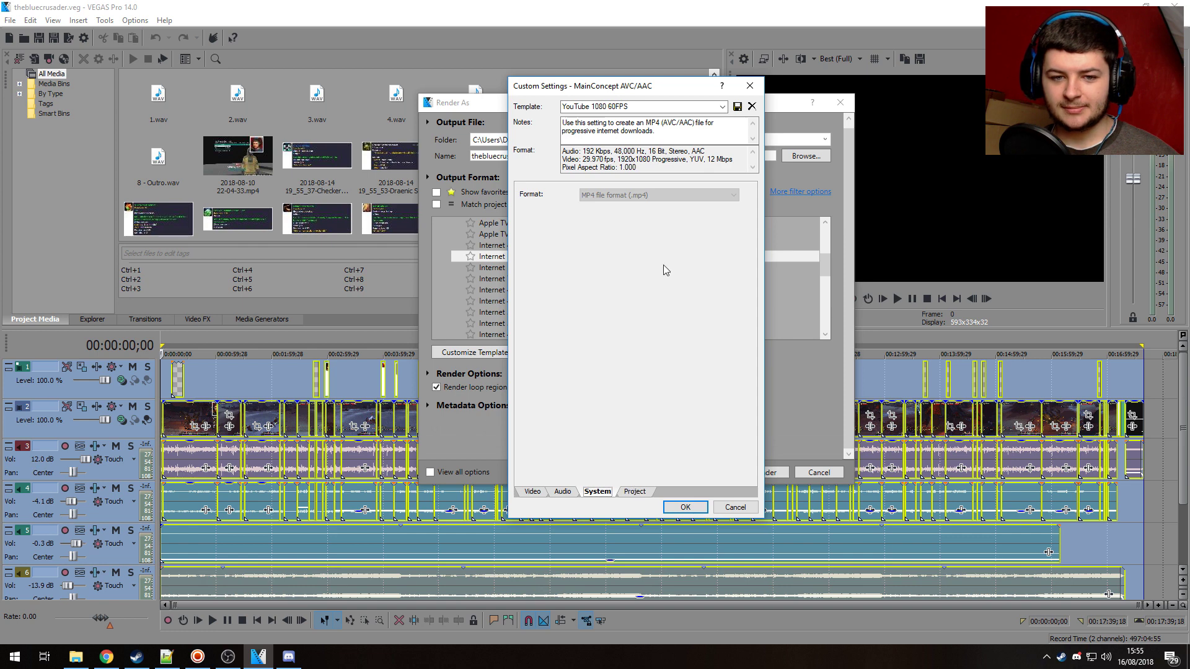
left_click(633, 492)
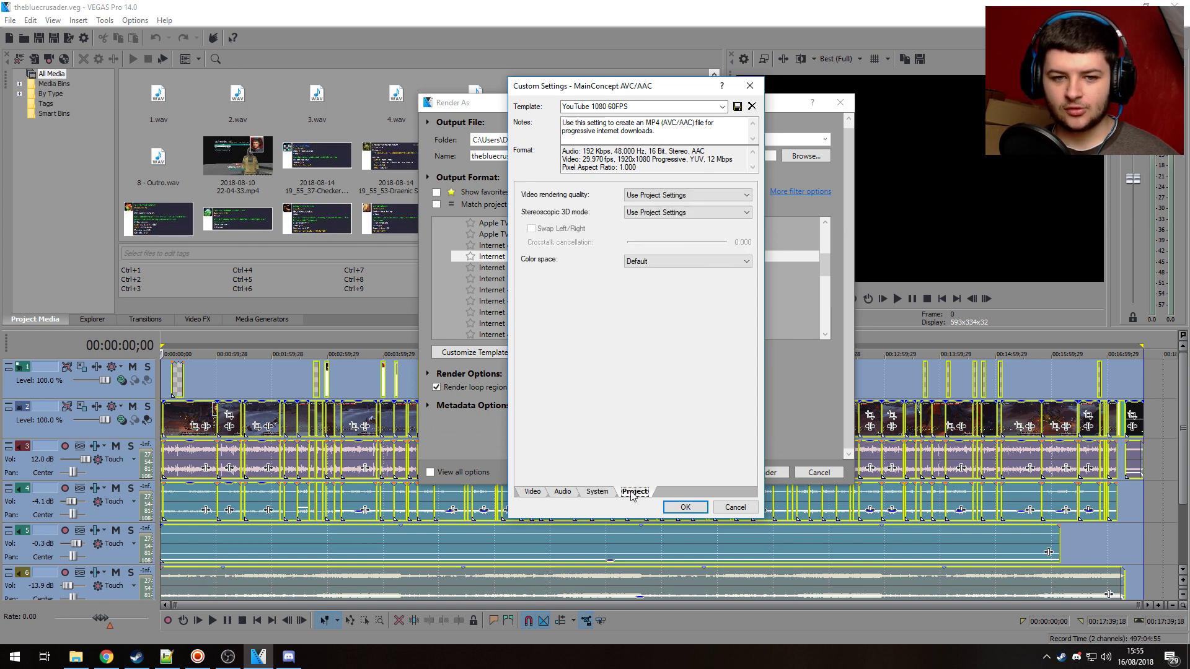
left_click(672, 195)
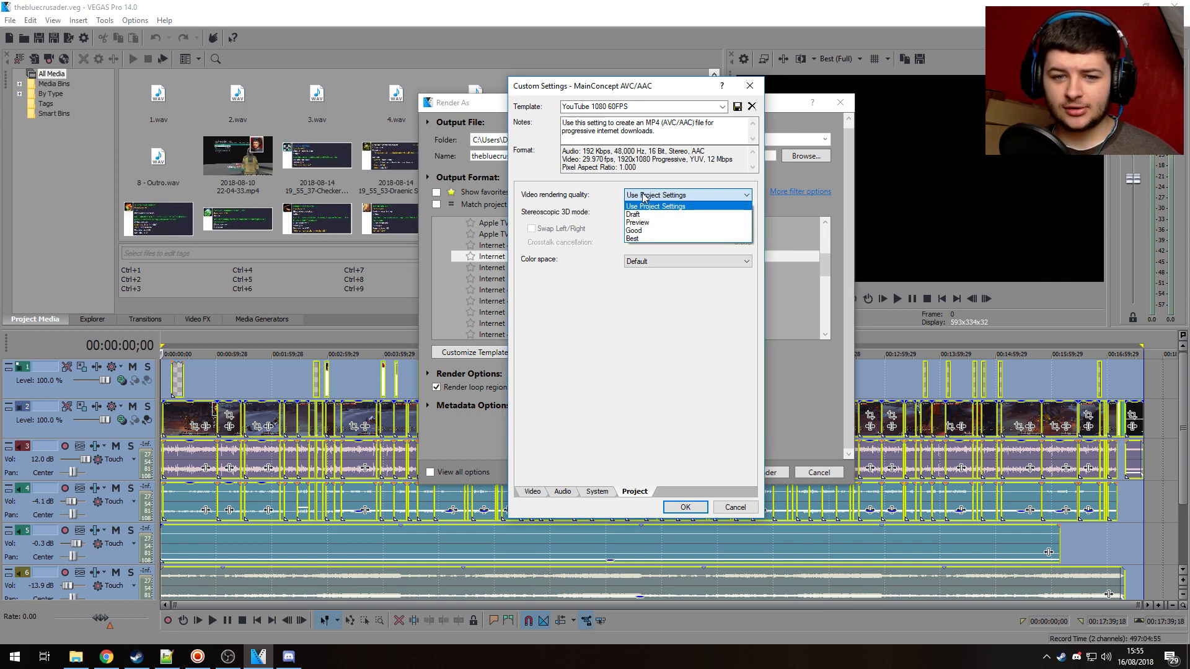
left_click(641, 199)
left_click(532, 491)
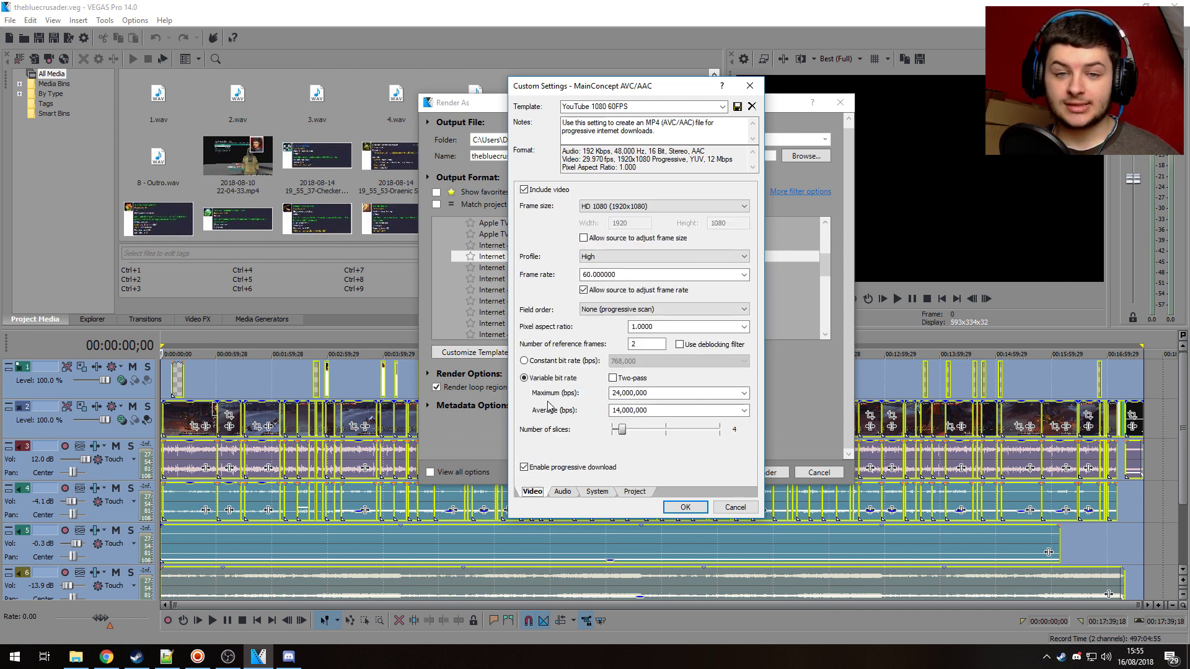
Save the YouTube 1080 60FPS template and close its custom settings.
left_click(737, 107)
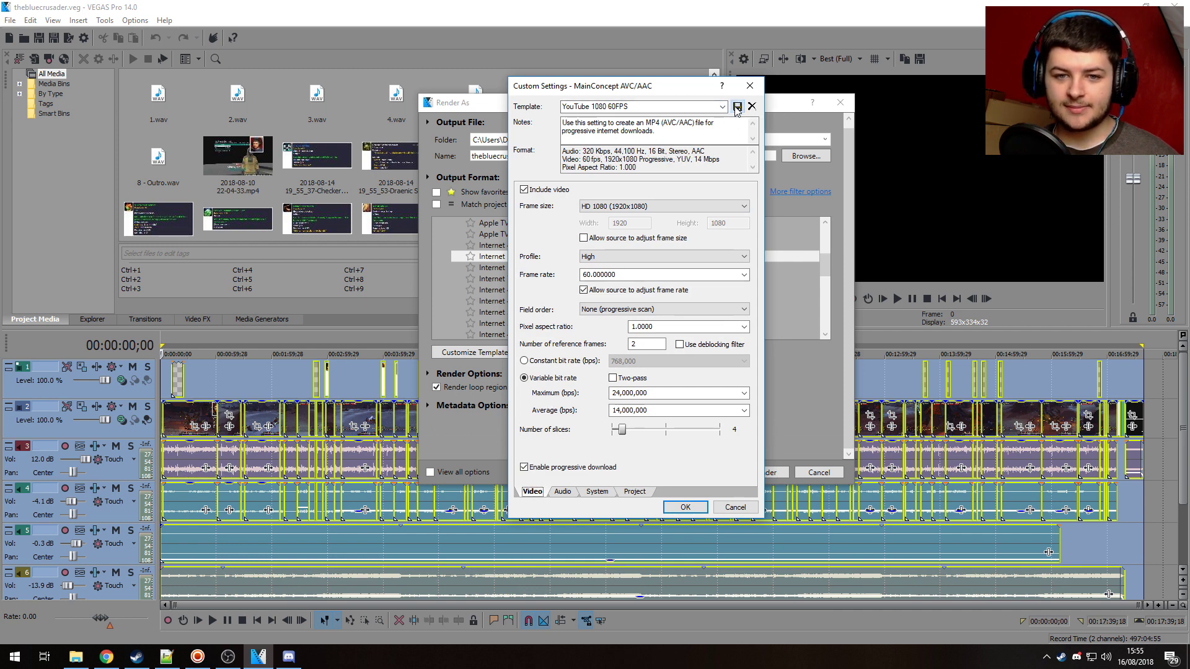
left_click(688, 510)
scroll(589, 307, "down", 3)
scroll(567, 311, "up", 1)
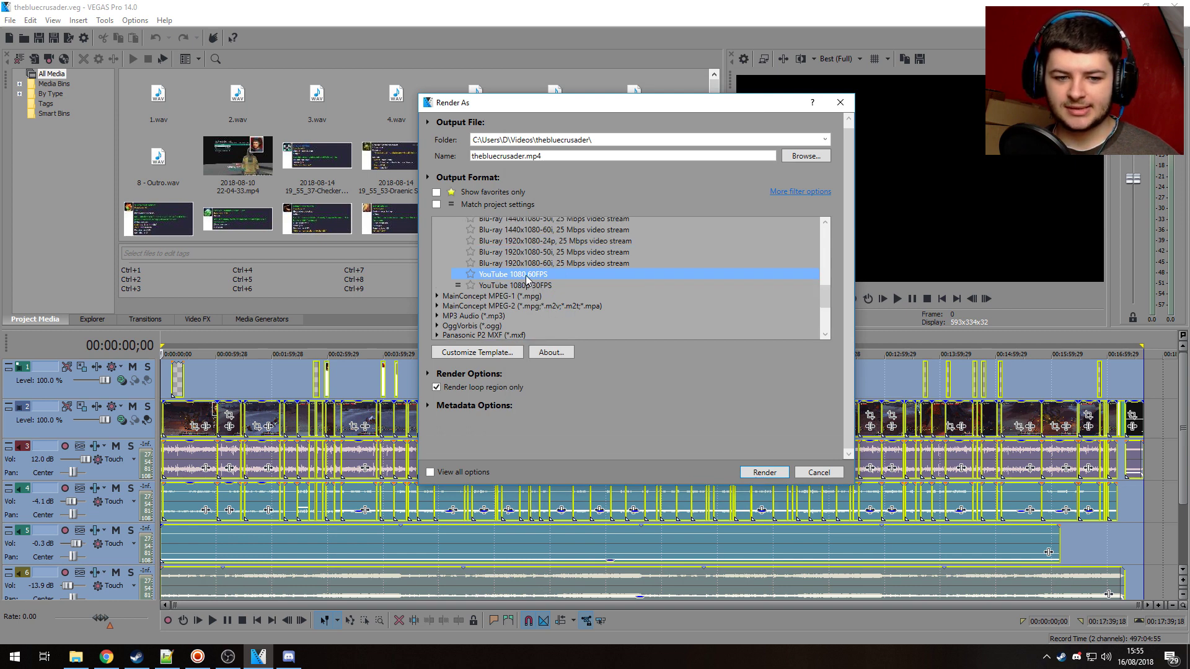
Select the YouTube 1080 template in the MP4 format list, then cancel Render As.
right_click(526, 277)
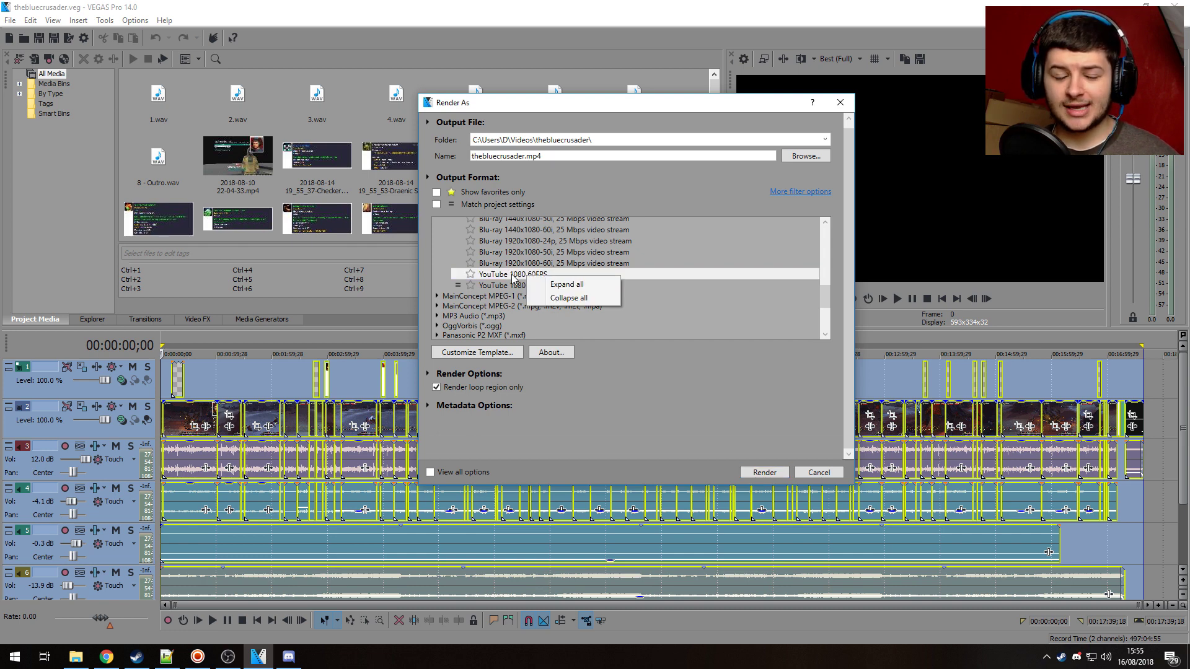
left_click(516, 285)
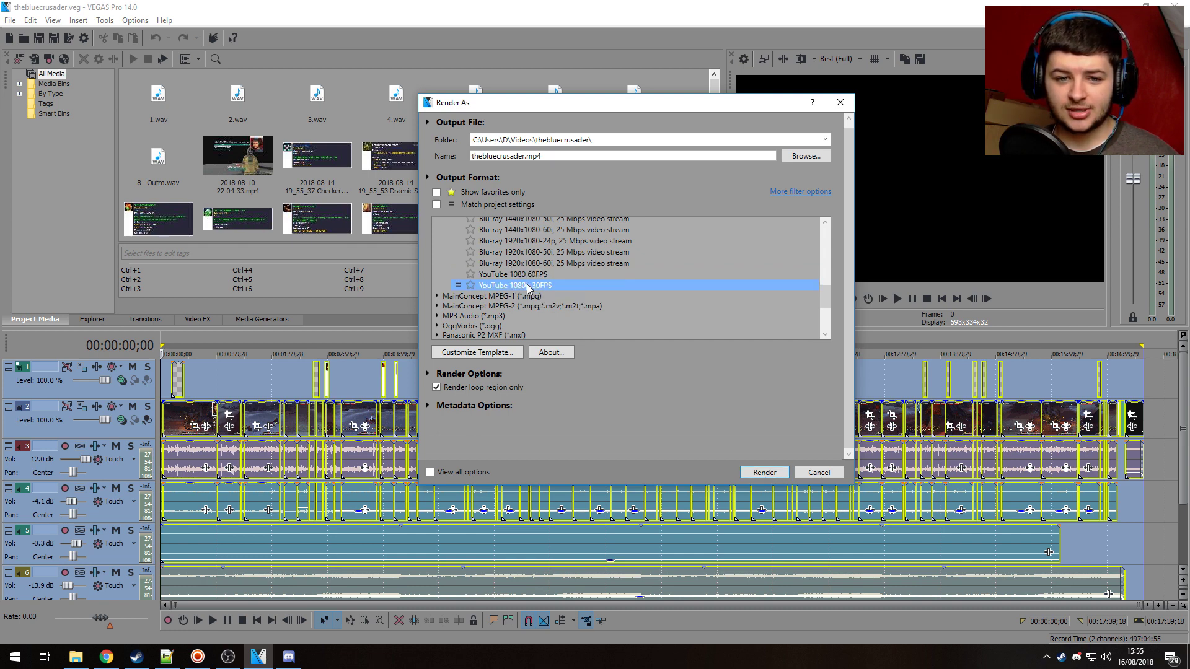
left_click(821, 474)
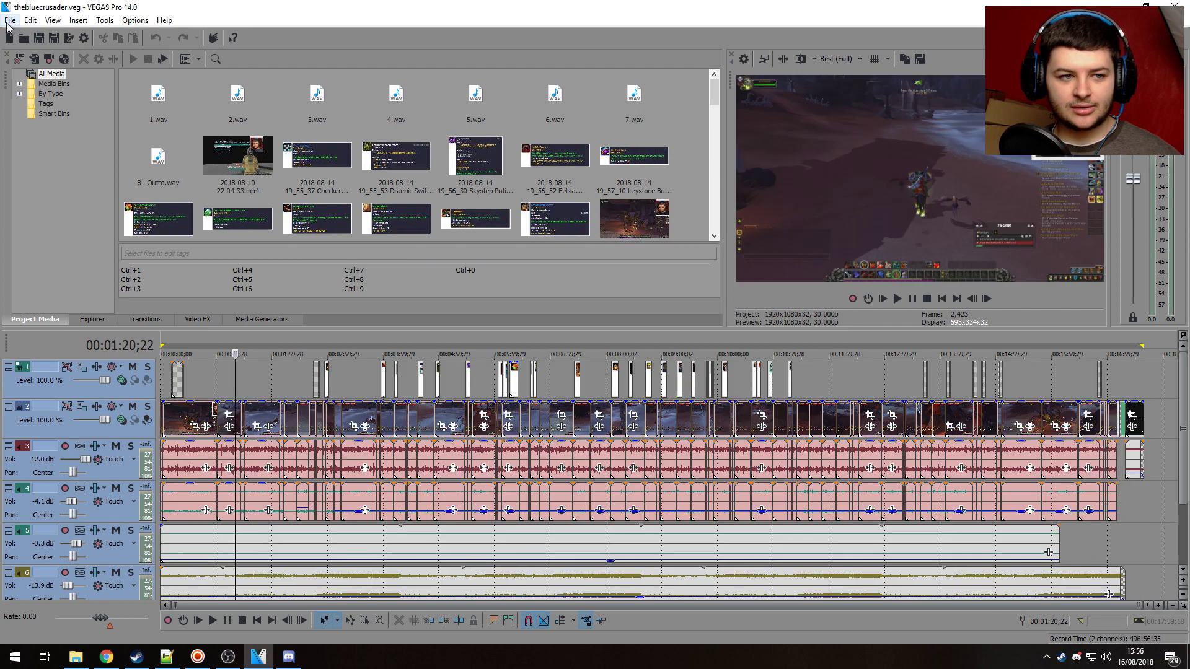
Open Project Properties and check the 1,920 × 1,080 frame size and pixel aspect ratio.
left_click(9, 20)
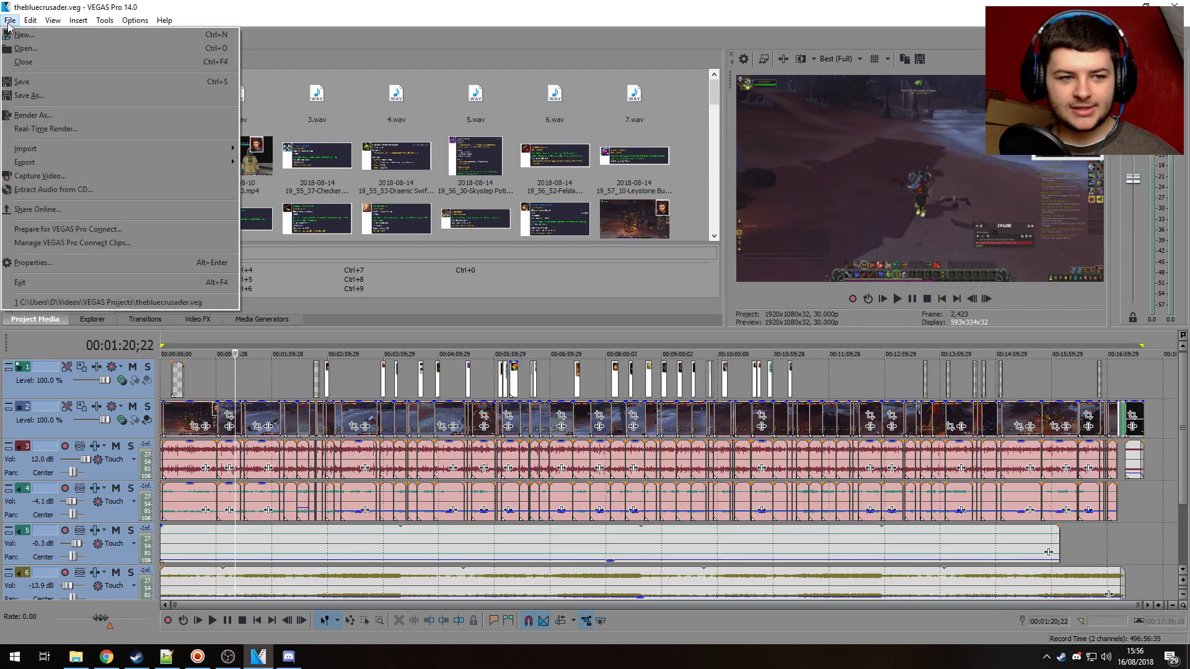
left_click(62, 265)
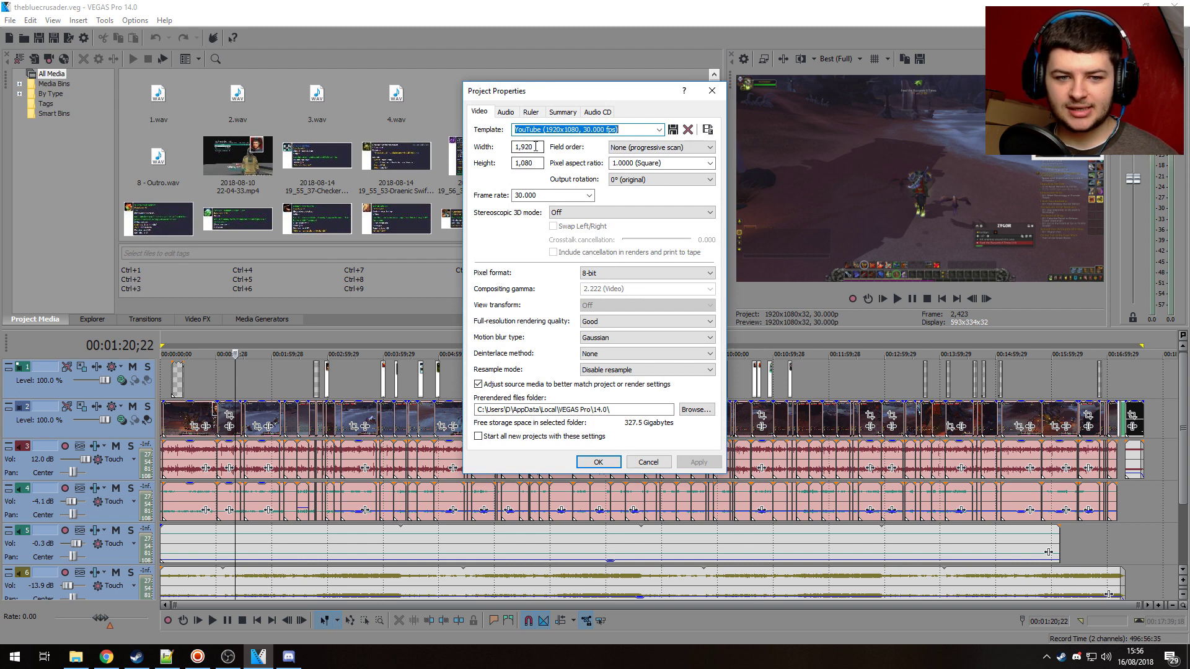
double_click(518, 163)
key("shift+Tab")
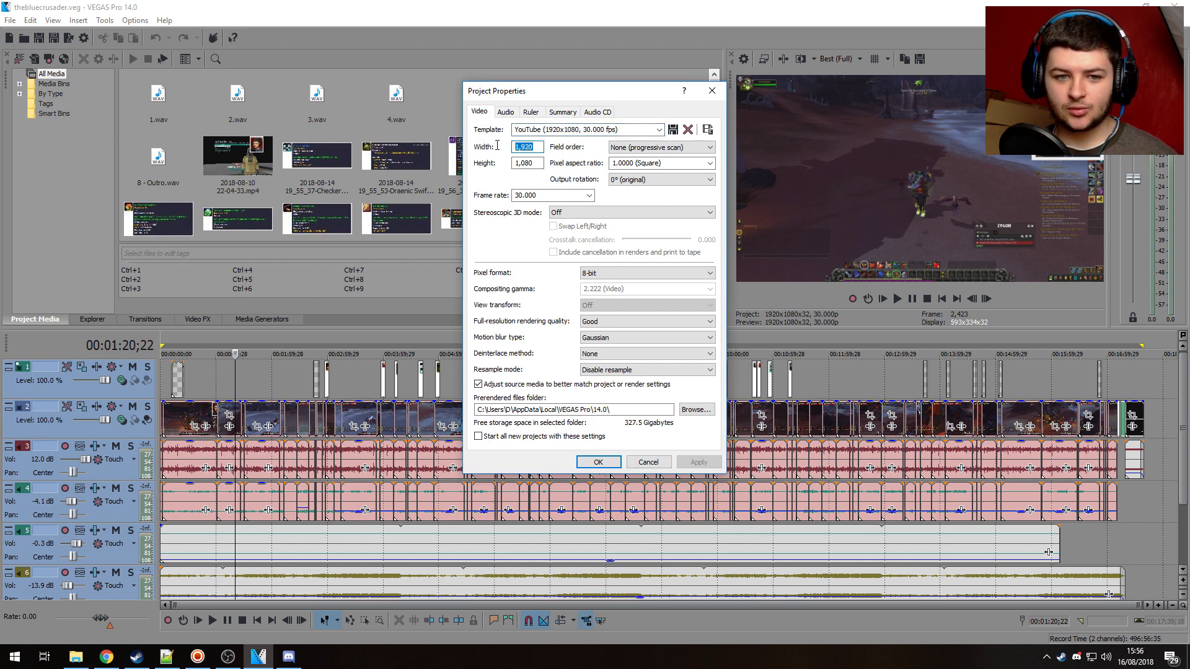
double_click(543, 162)
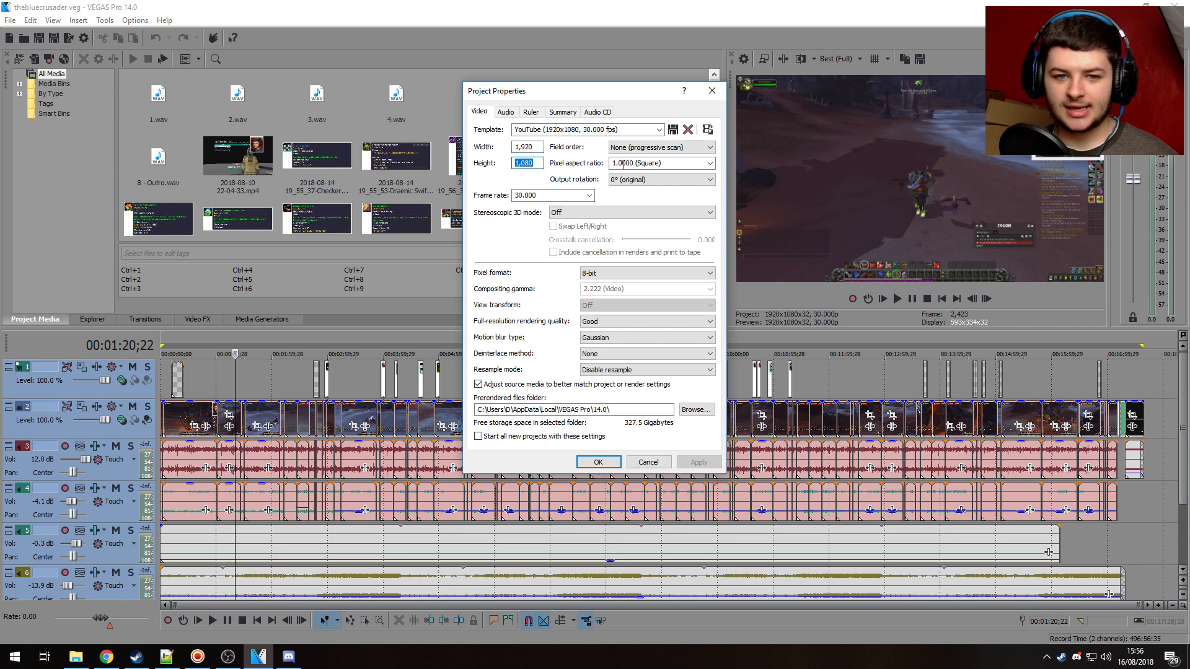
left_click(653, 162)
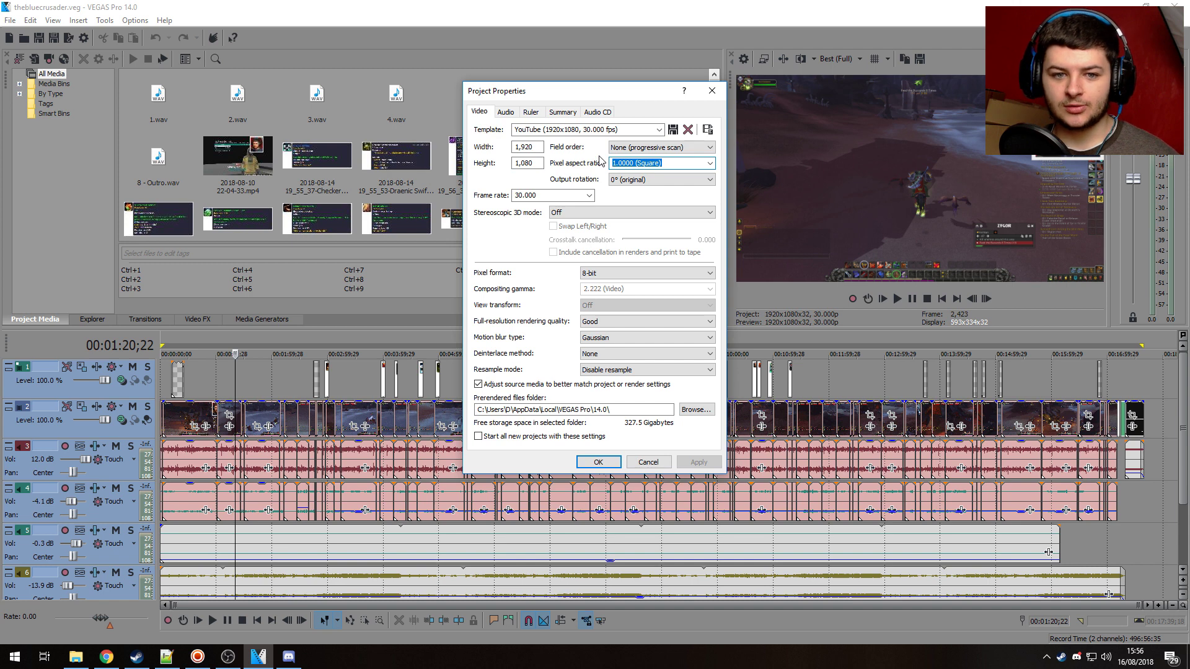
Confirm the project frame rate stays at 30.000 fps.
left_click(589, 195)
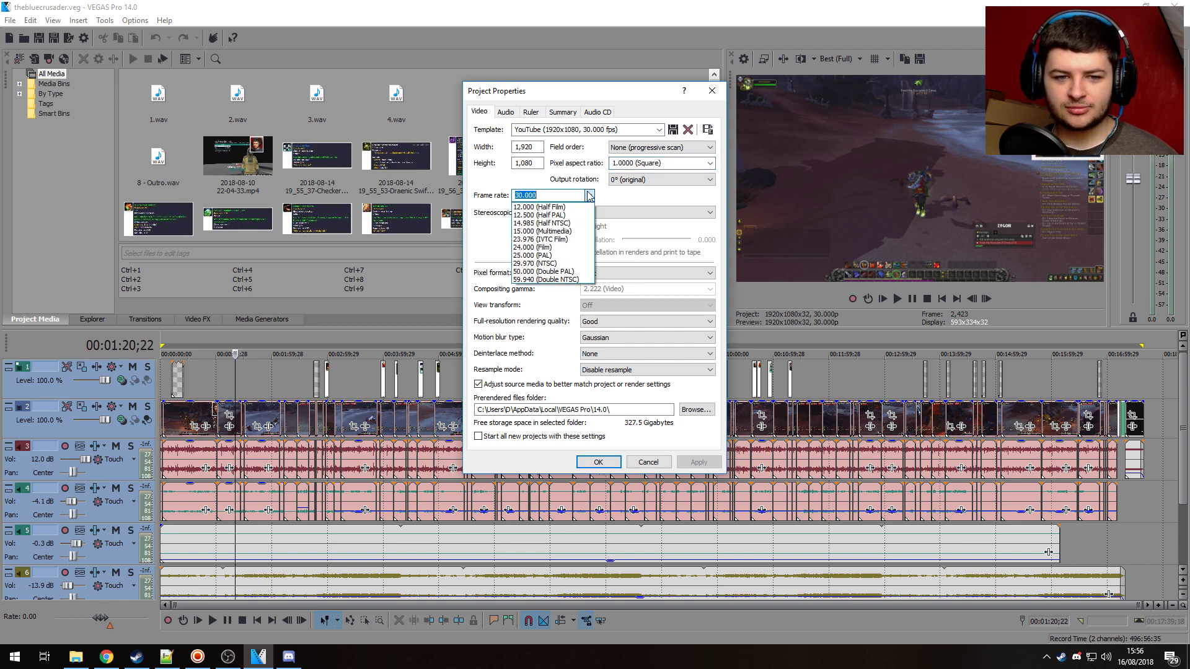
left_click(579, 193)
left_click(579, 194)
double_click(579, 194)
left_click(558, 195)
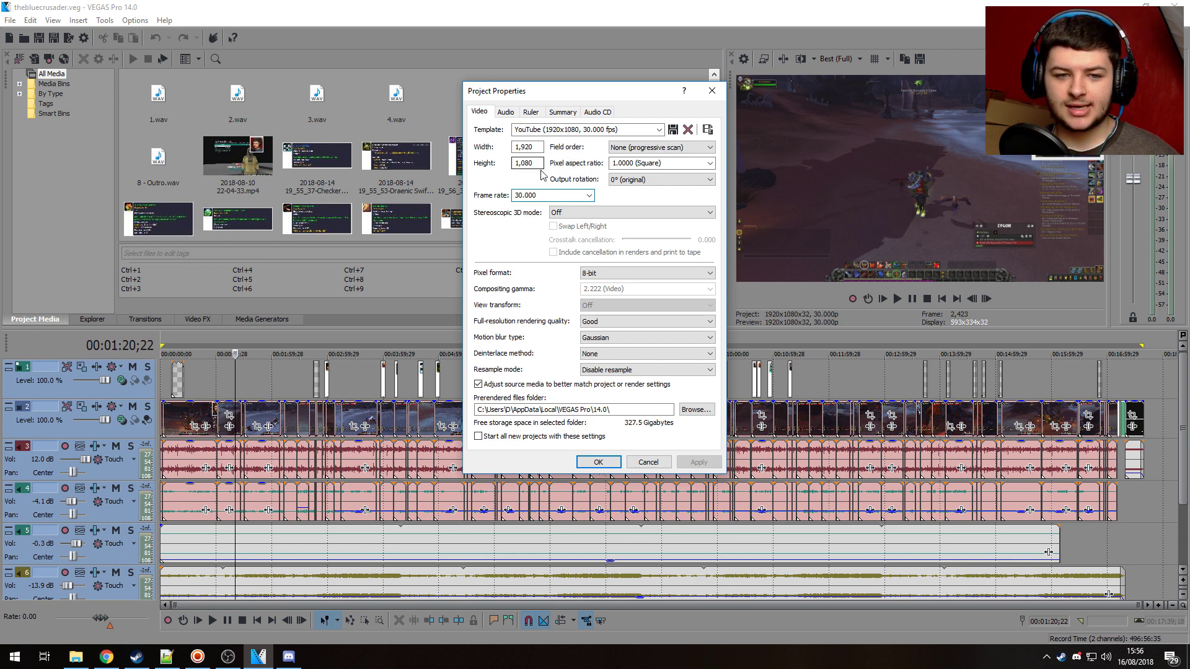
double_click(548, 194)
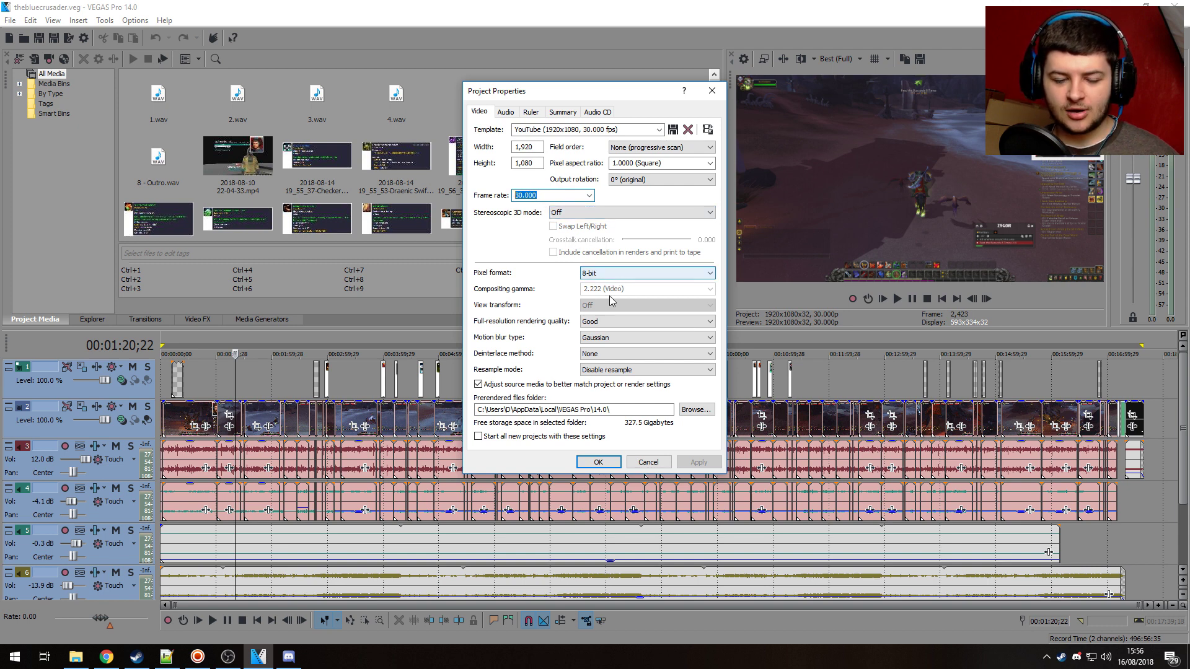
left_click(611, 324)
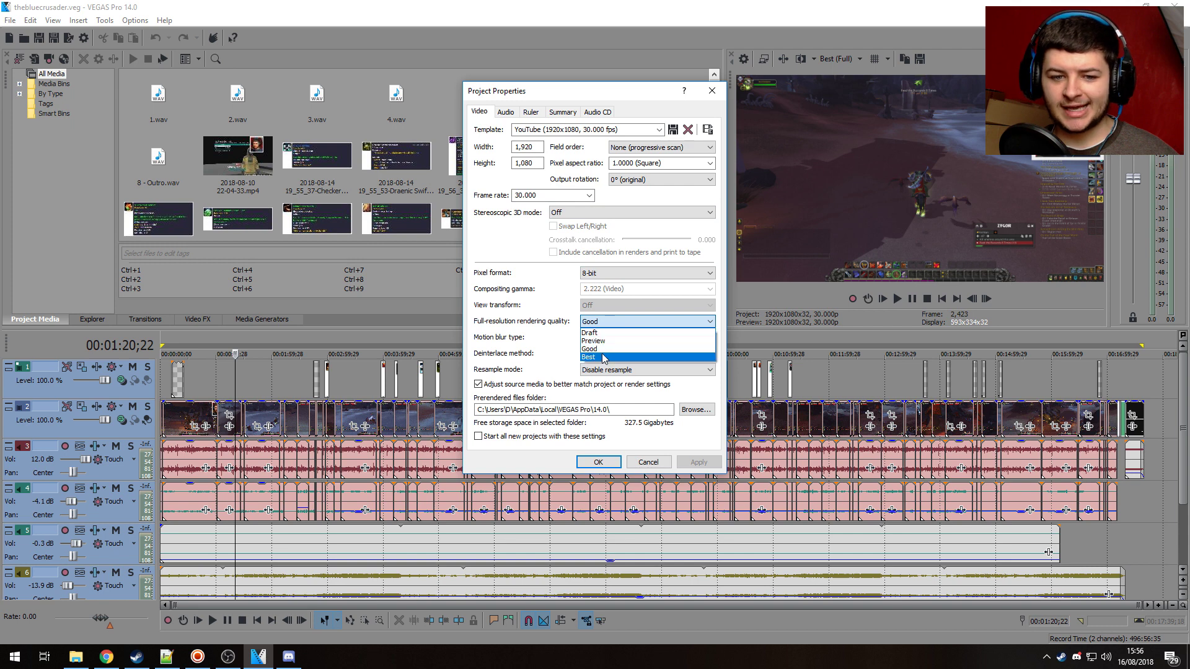
left_click(601, 321)
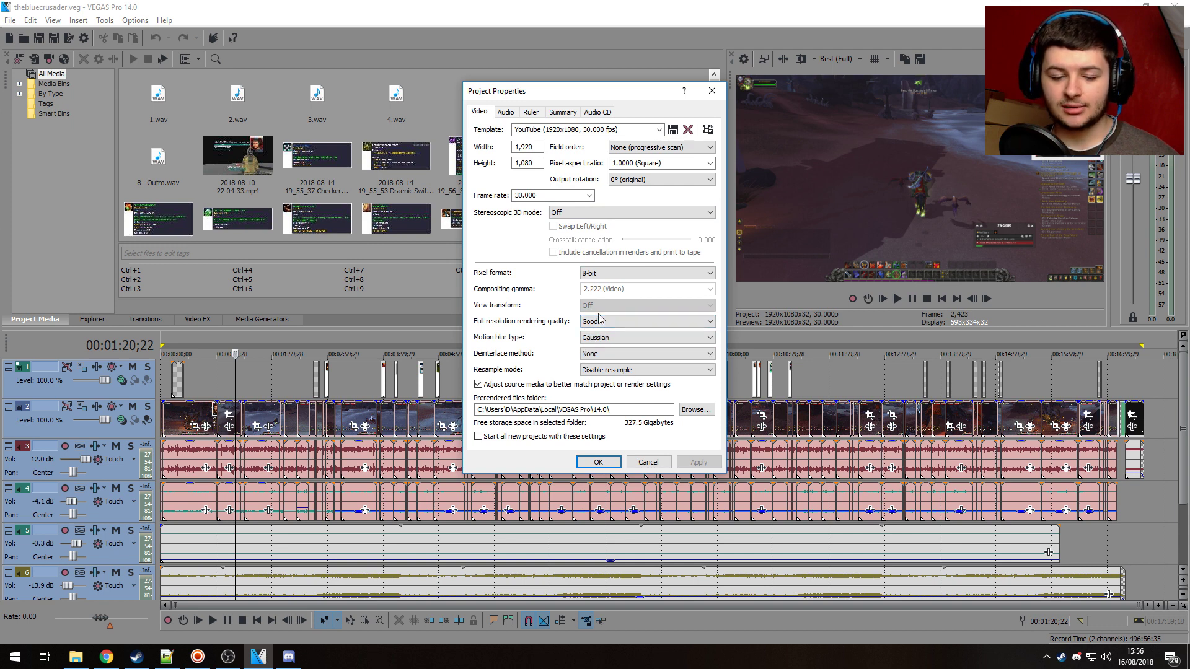
left_click(605, 353)
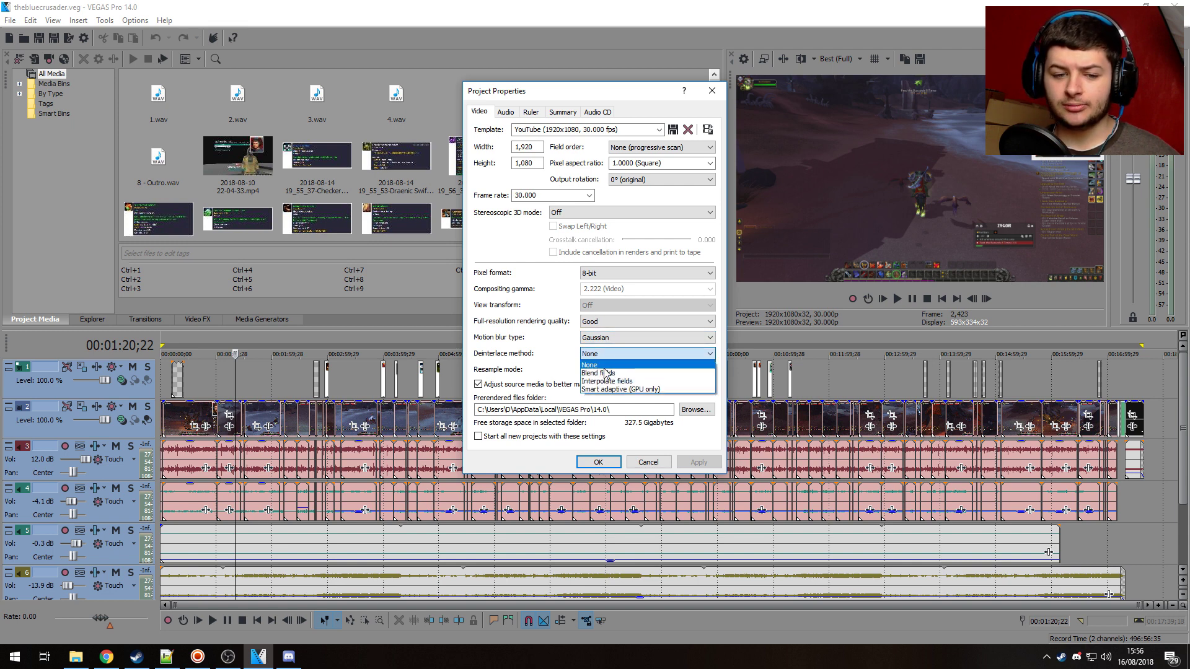
left_click(550, 362)
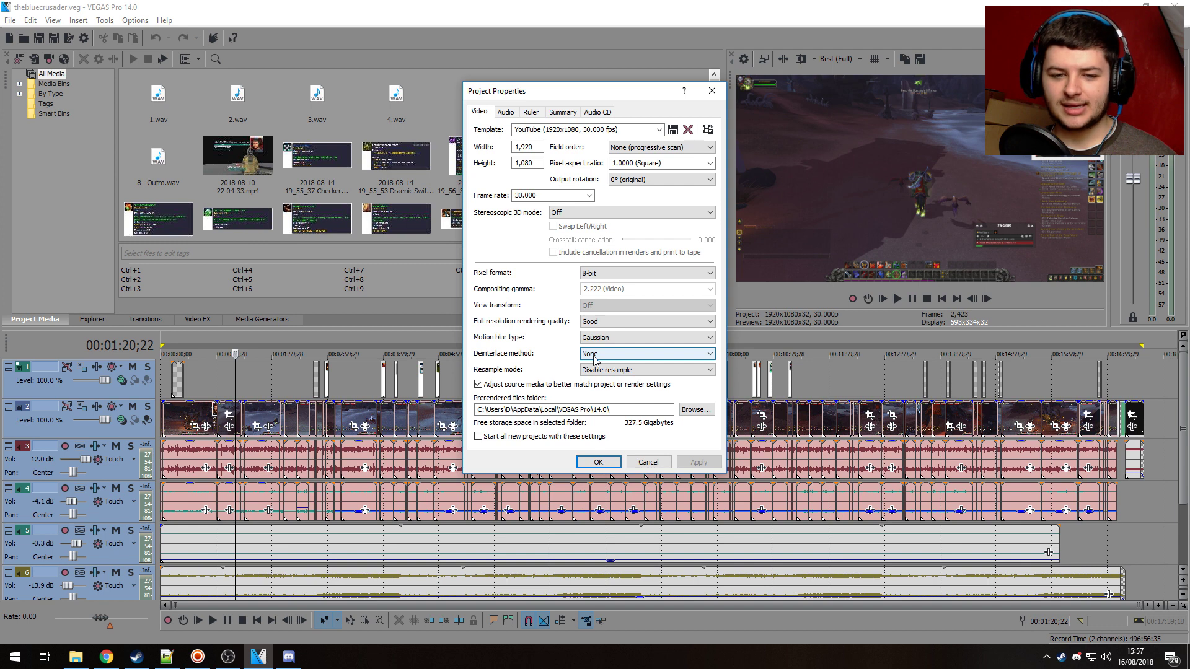
left_click(599, 370)
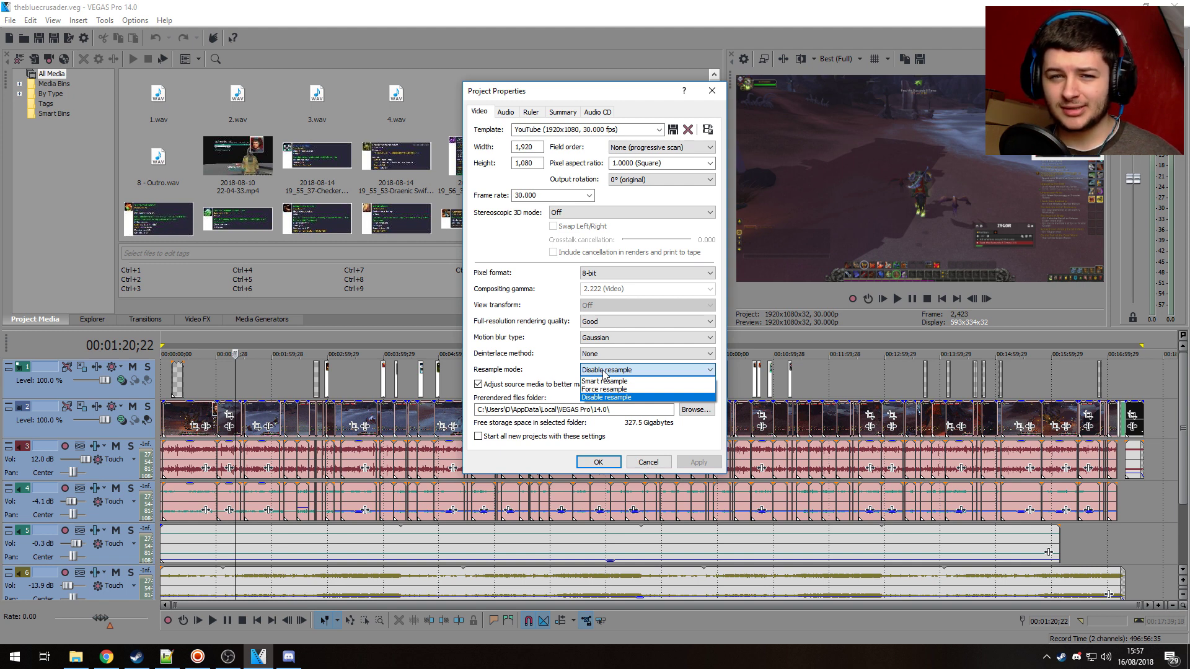
left_click(604, 372)
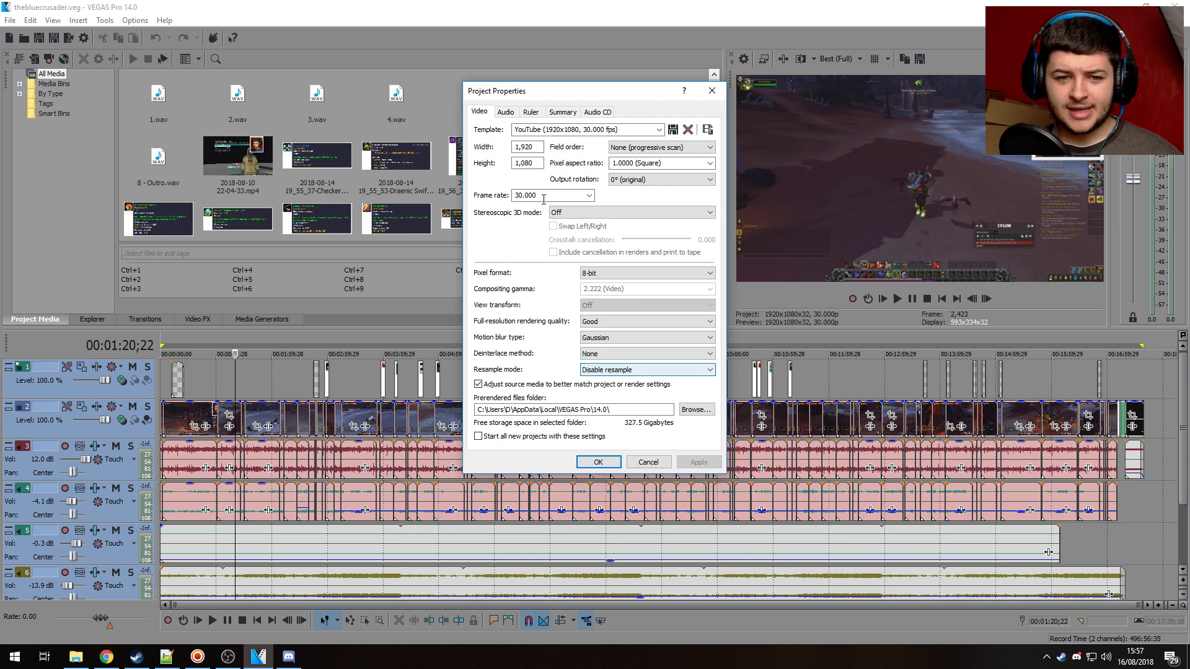
Review the project's audio settings, keeping the master bus mode at Stereo.
left_click(506, 114)
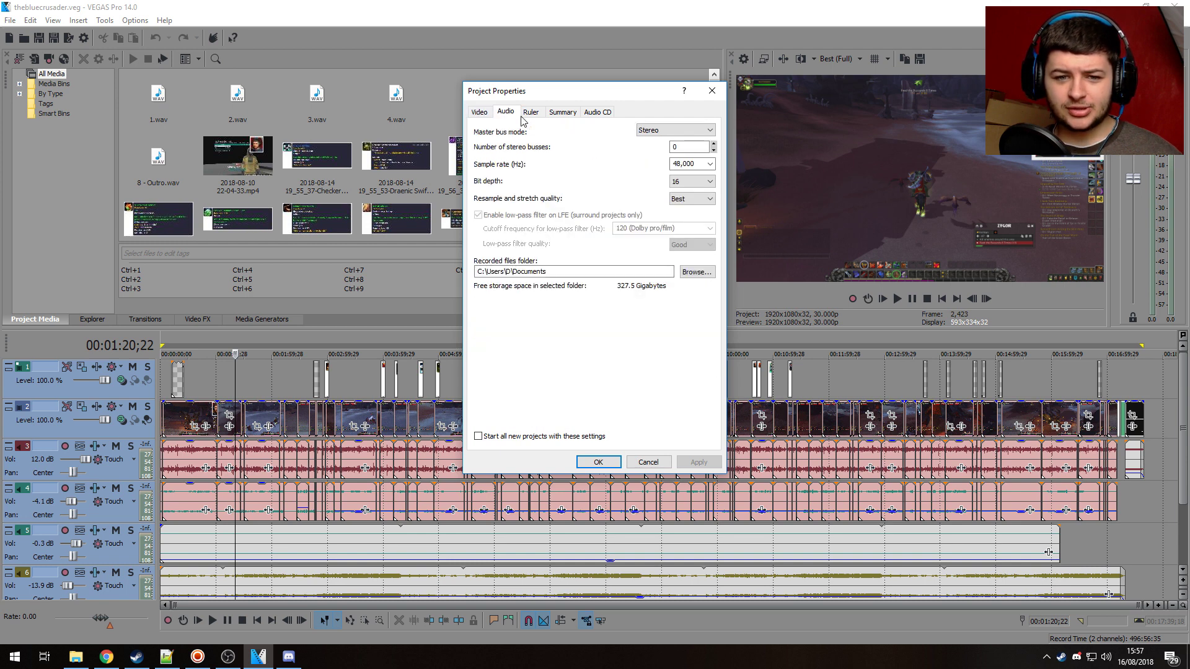
left_click(710, 164)
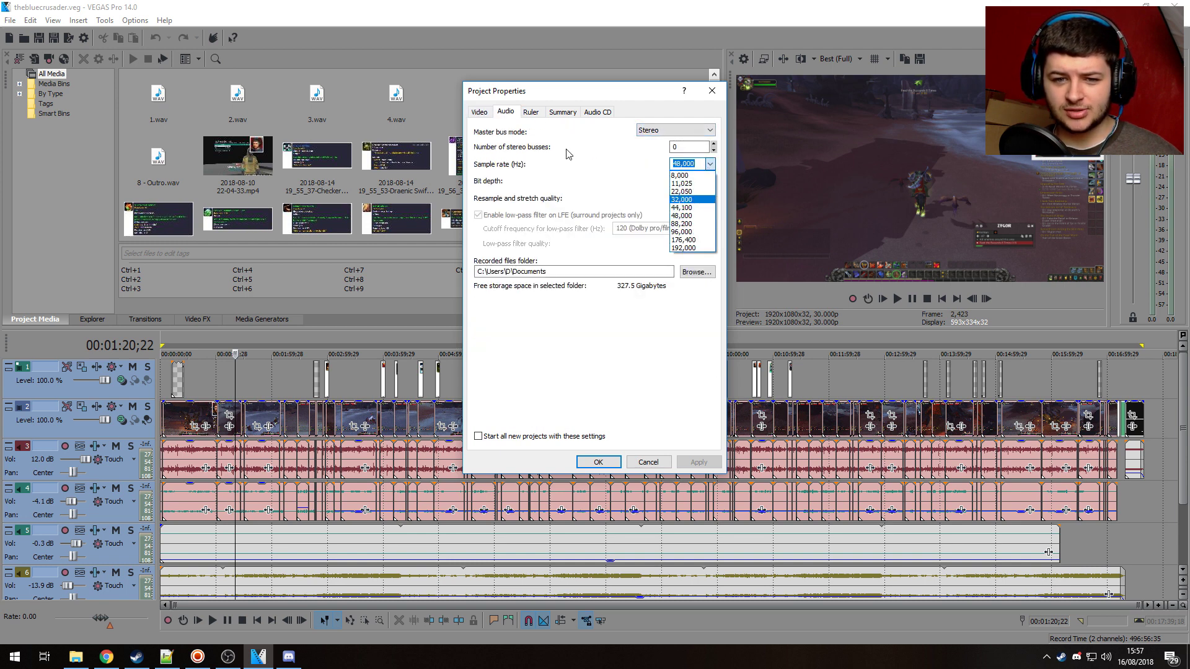
left_click(675, 130)
left_click(674, 139)
Check the Ruler and Audio CD tabs, cancel the dialog, and move the playhead to 00:11:52;15.
left_click(530, 112)
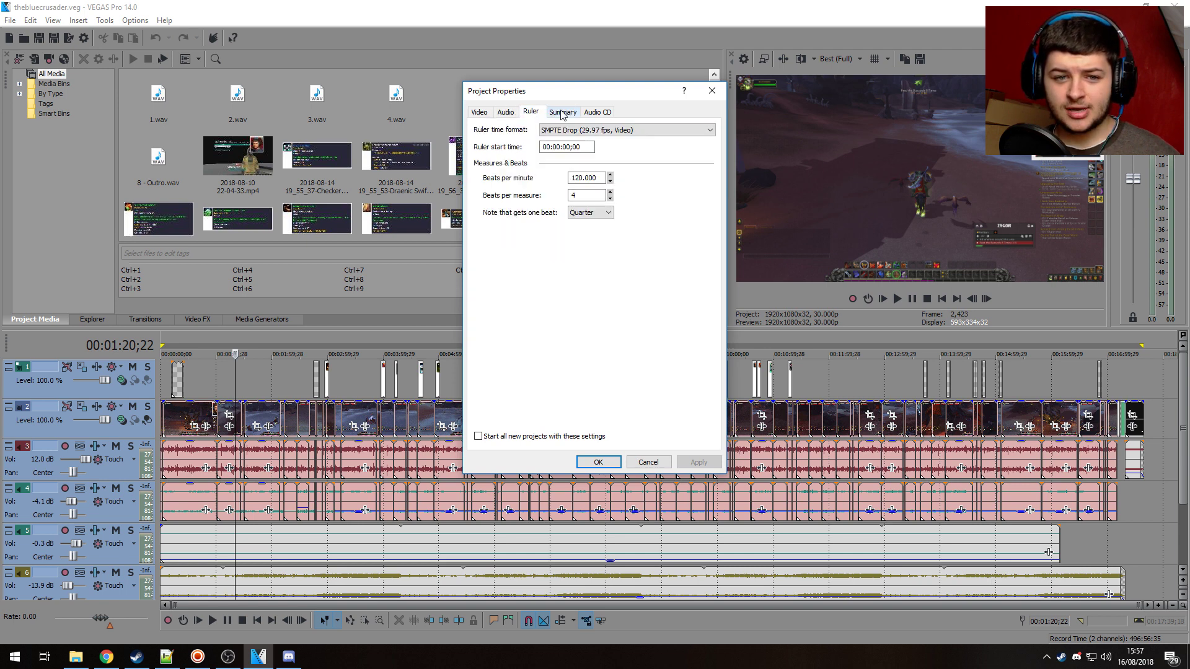
left_click(598, 112)
left_click(648, 461)
left_click(824, 373)
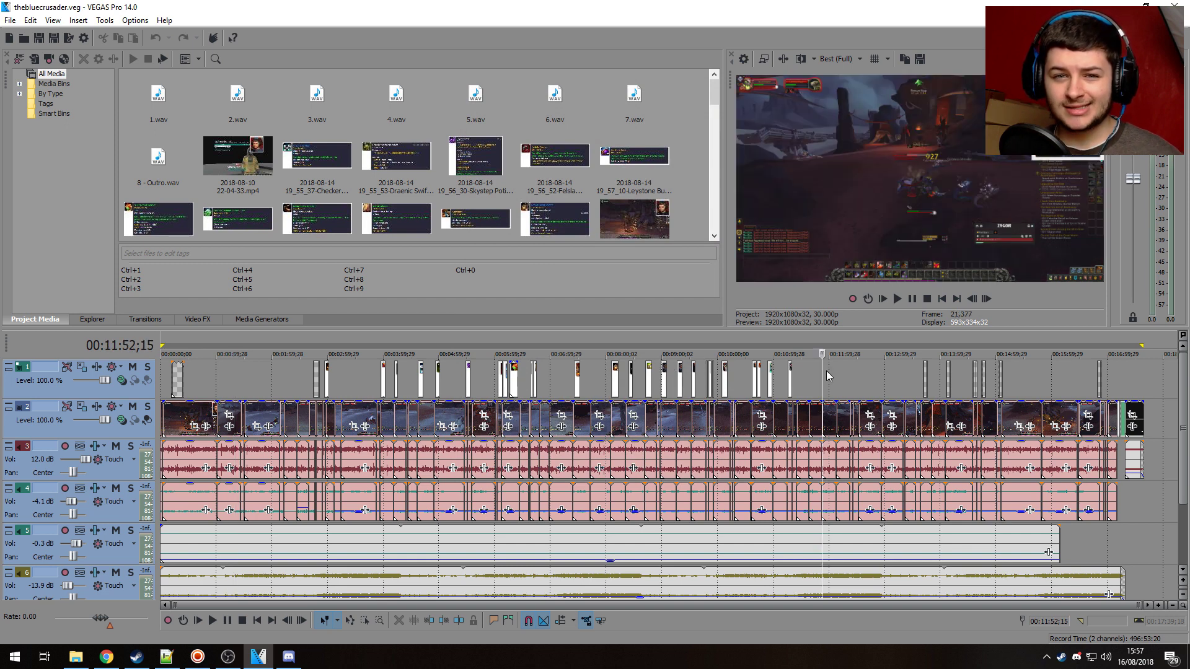
Set the short video event near 00:11:52 to Disable Resample via its Switches menu.
left_click(832, 412)
right_click(833, 413)
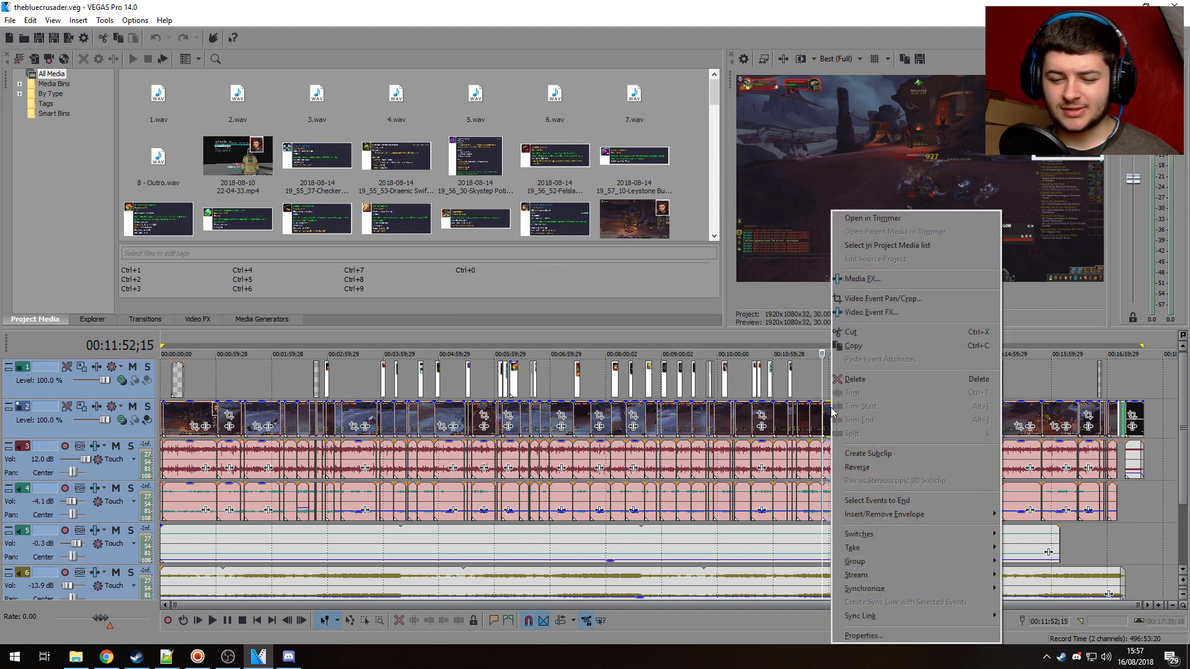
mouse_move(863, 537)
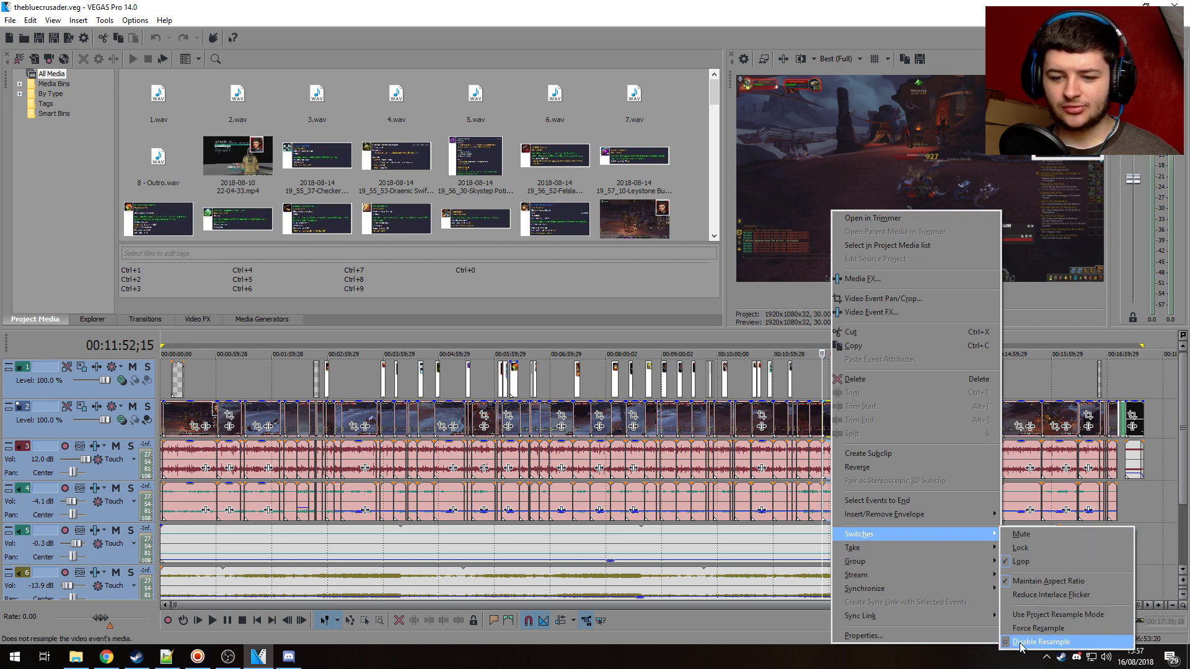
key("Escape")
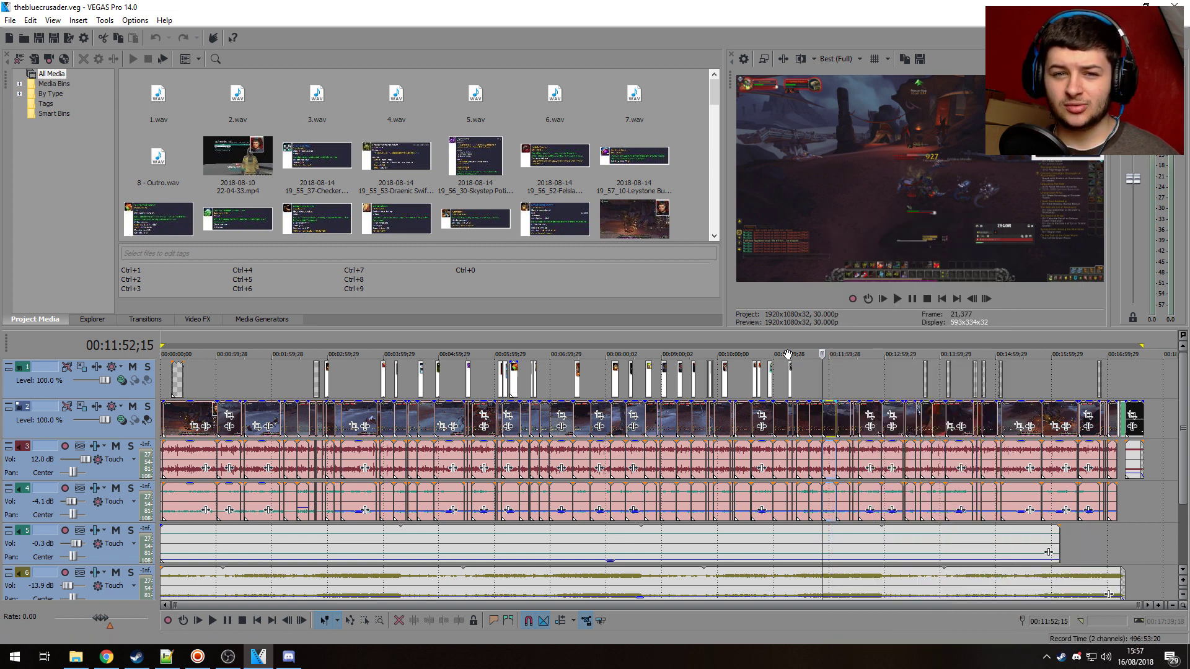